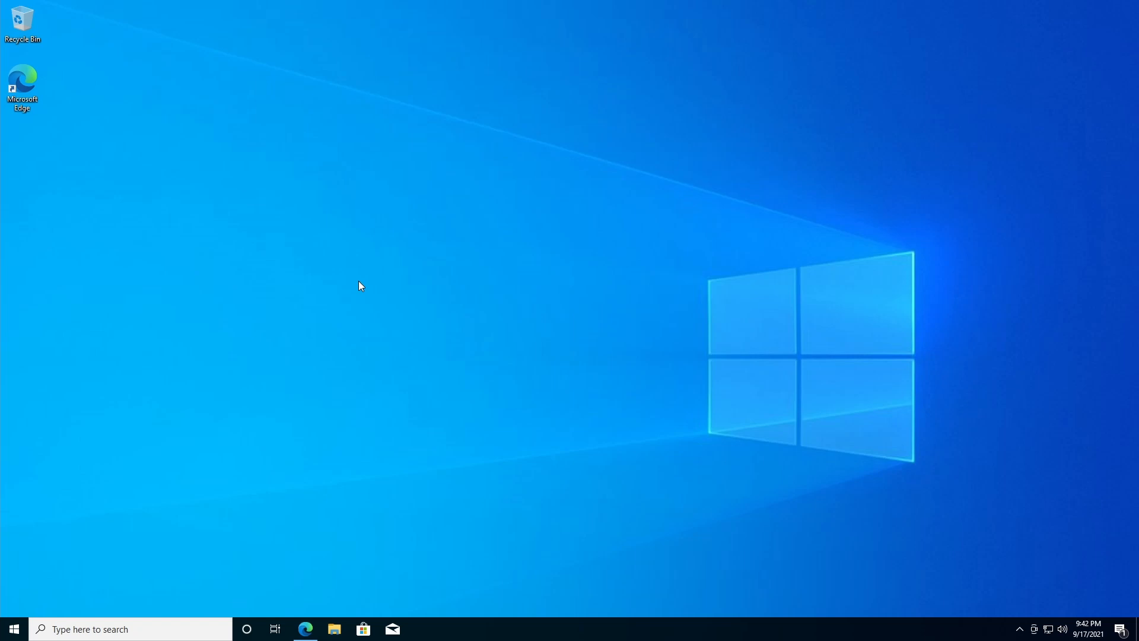
# Step: In Microsoft Edge, download Nexus-LU-Launcher-Windows-x64.zip from the V.0.3.3 release of the Nexus-LU-Launcher GitHub repository
pyautogui.click(306, 629)
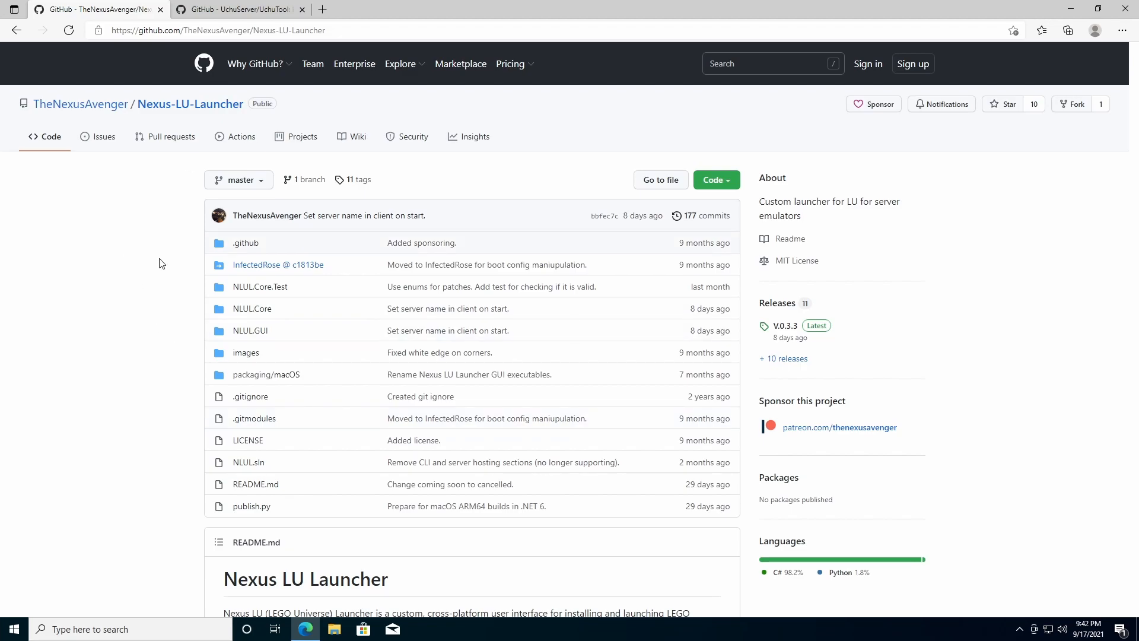
pyautogui.click(252, 13)
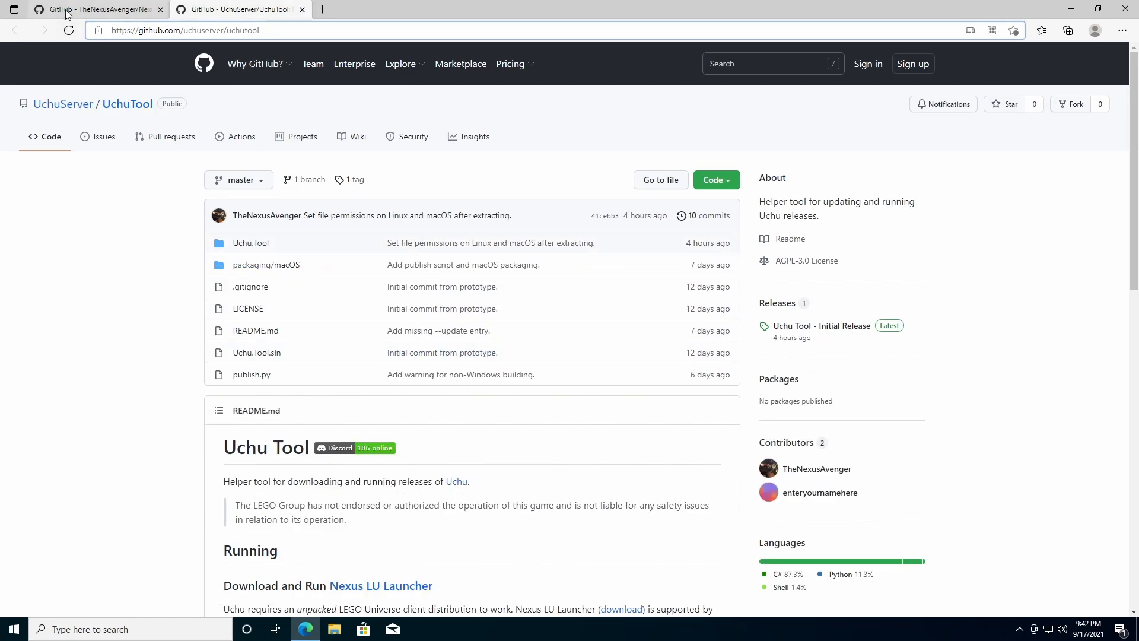
pyautogui.click(90, 8)
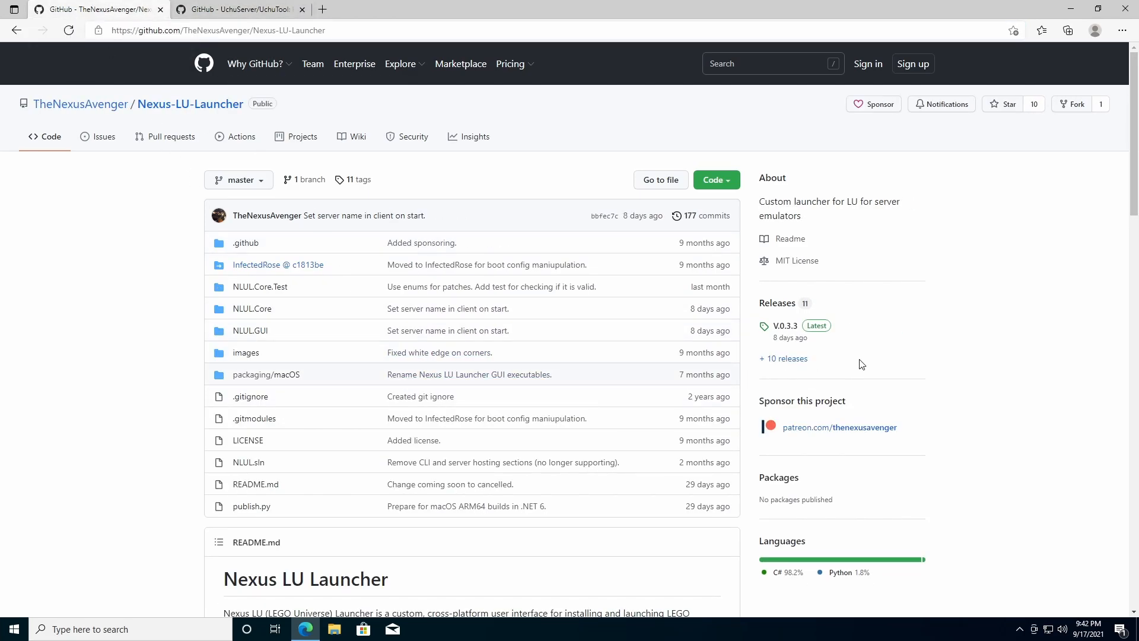
pyautogui.click(777, 303)
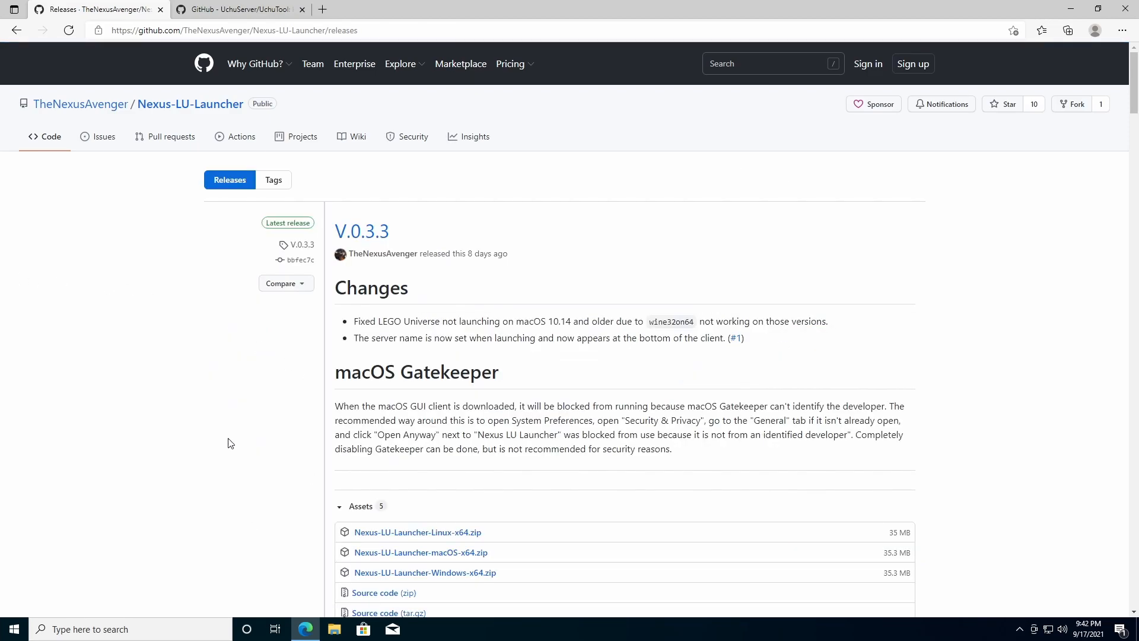
pyautogui.scroll(-1, 237, 442)
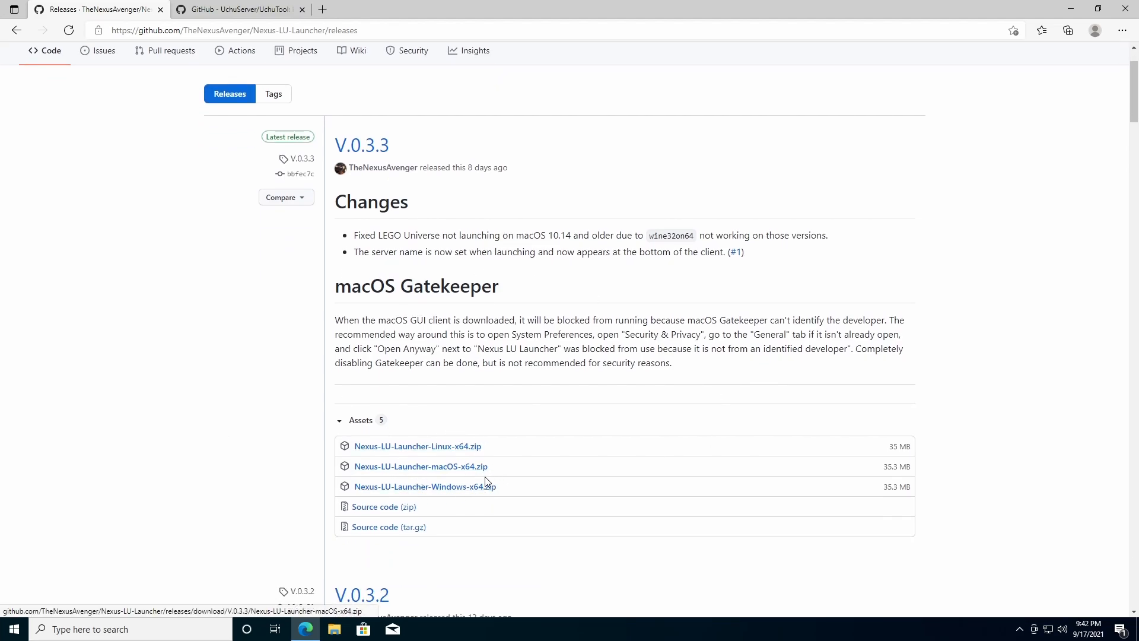
pyautogui.click(433, 488)
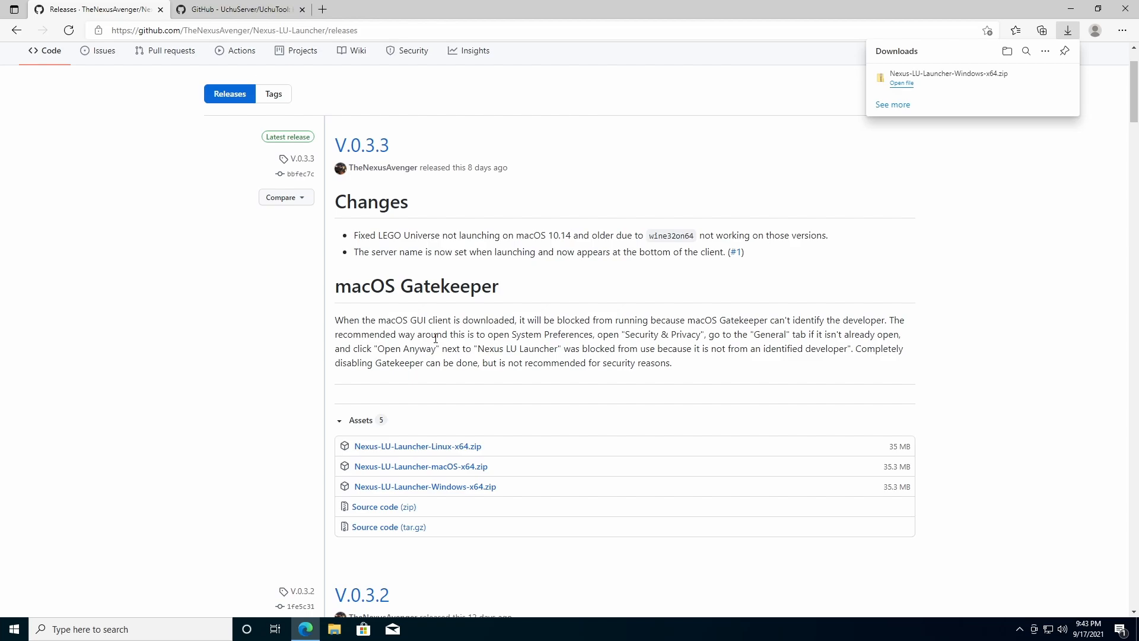
# Step: Download Uchu.Tool-Windows-x64.zip from the Initial Release of the UchuTool GitHub repository and close the browser
pyautogui.click(256, 12)
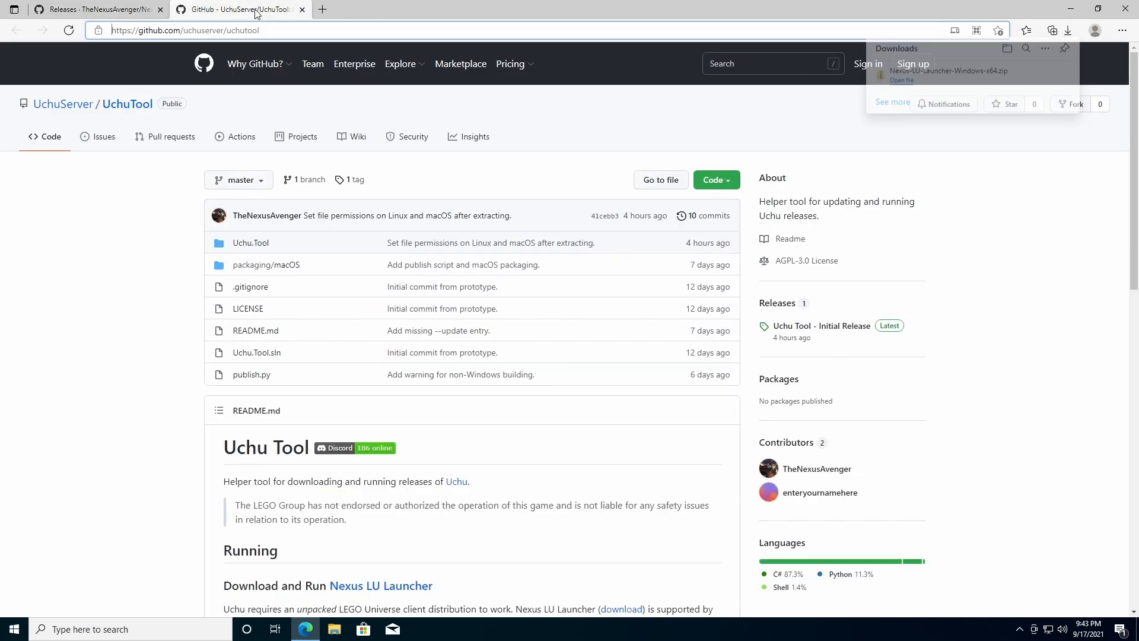
pyautogui.click(768, 303)
pyautogui.scroll(-3, 317, 273)
pyautogui.click(443, 437)
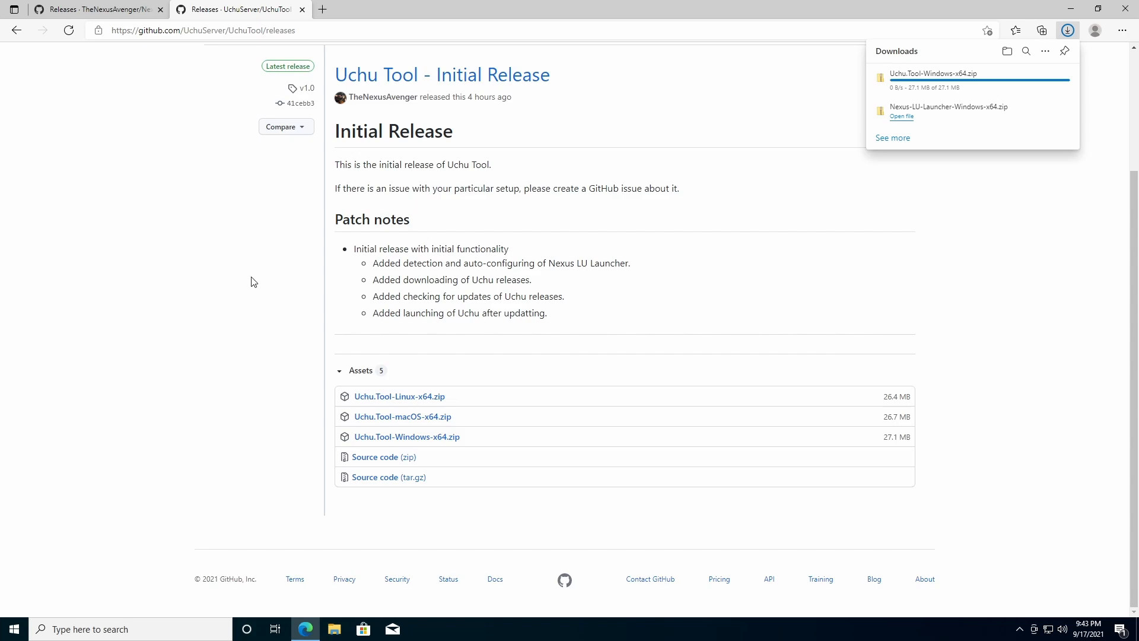
pyautogui.scroll(3, 249, 284)
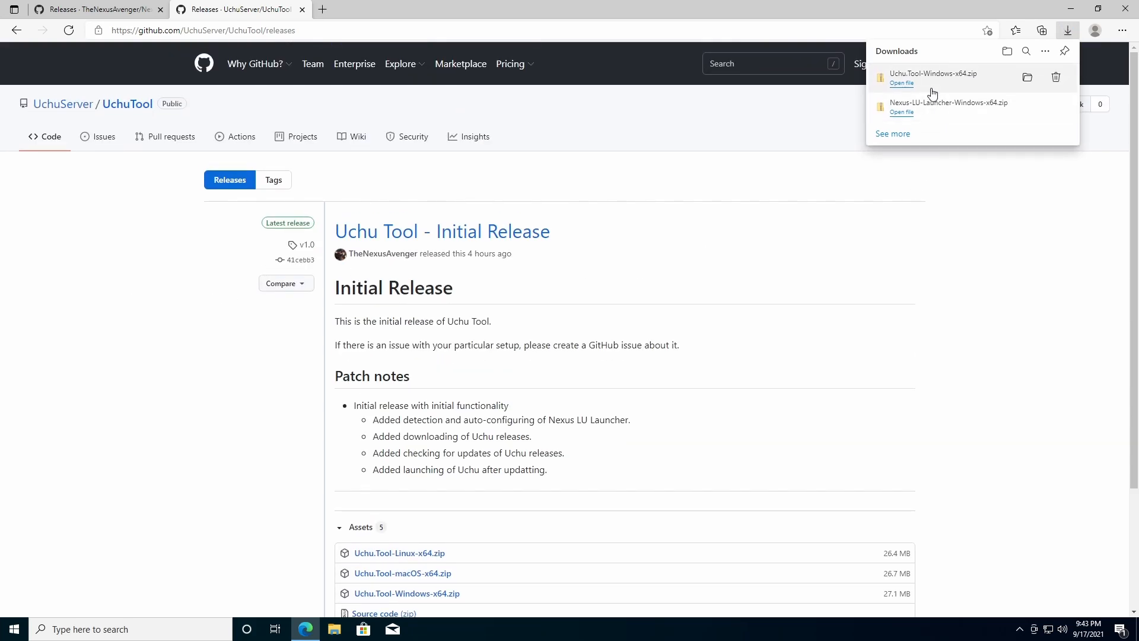
pyautogui.click(1125, 9)
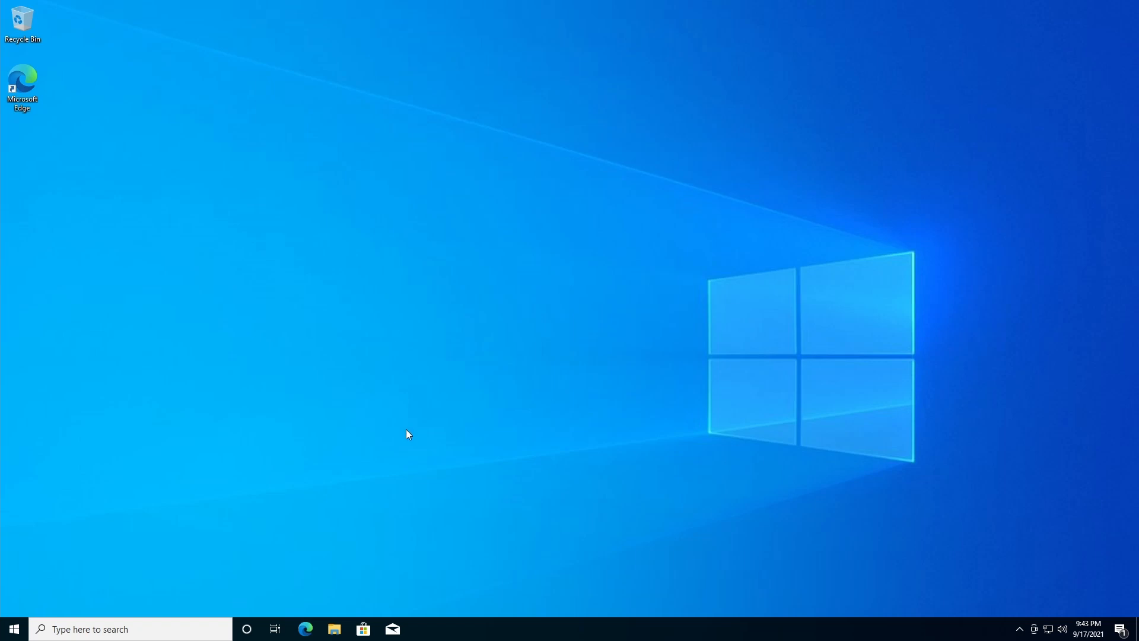
# Step: In File Explorer, extract the Nexus-LU-Launcher-Windows-x64 archive into its own folder within Downloads
pyautogui.click(334, 629)
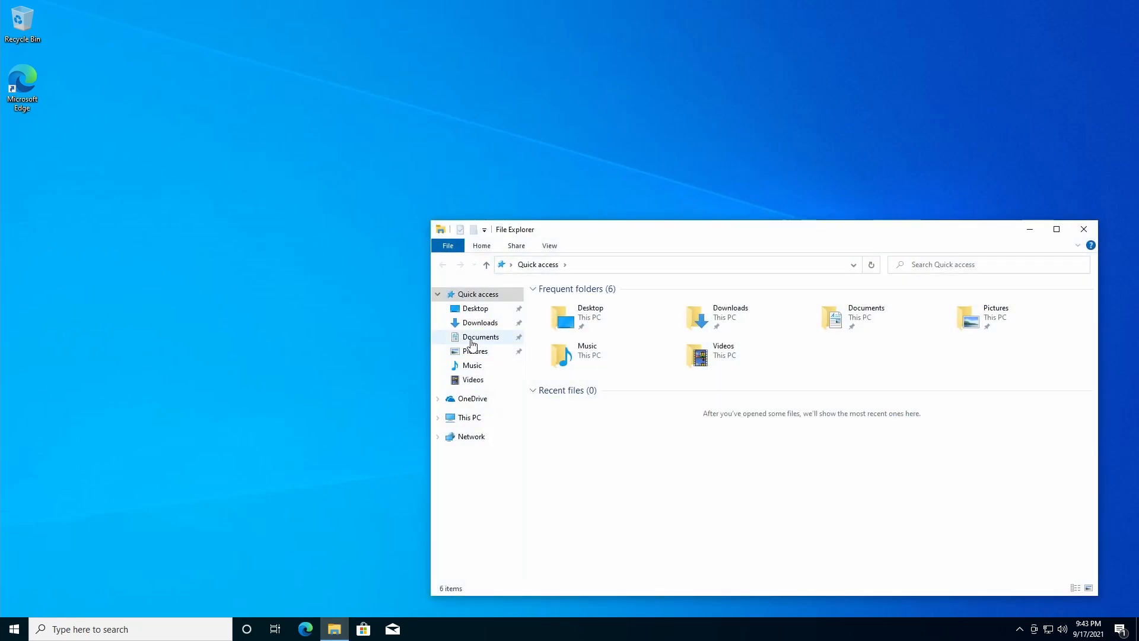
pyautogui.click(472, 324)
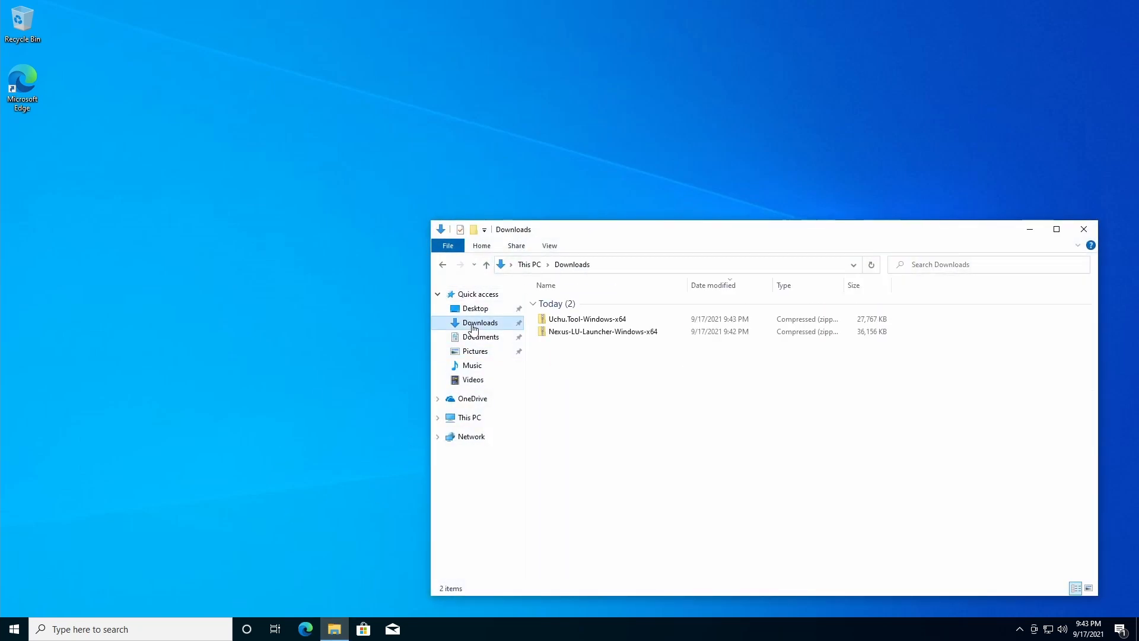
pyautogui.rightClick(637, 336)
pyautogui.click(676, 375)
pyautogui.press('Return')
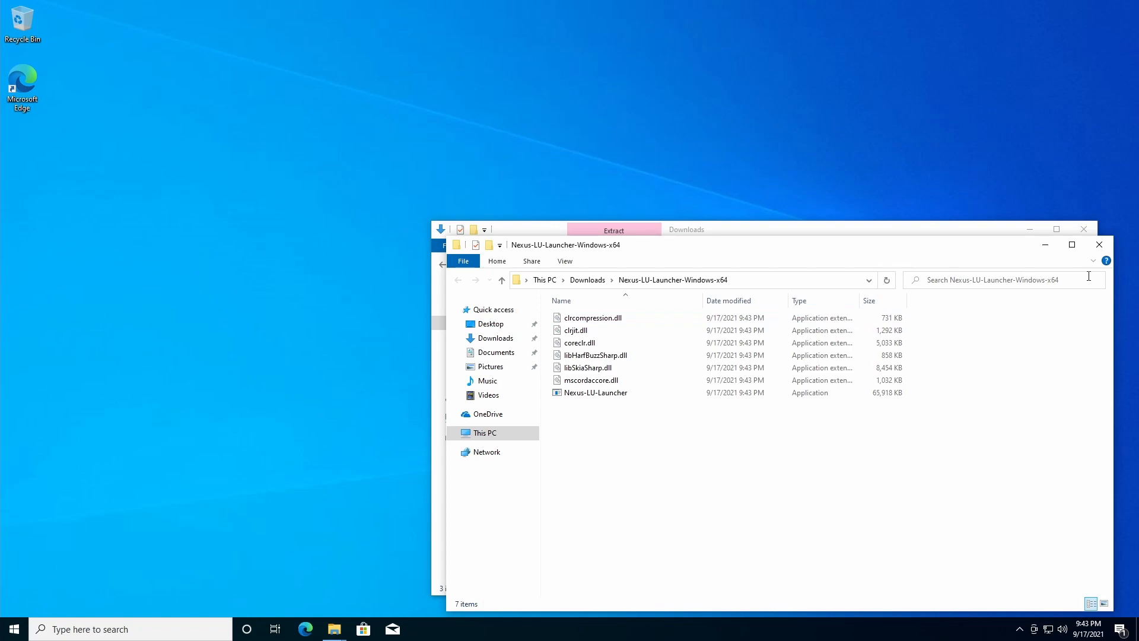
# Step: Extract the Uchu.Tool-Windows-x64 archive into its own folder within Downloads
pyautogui.click(928, 231)
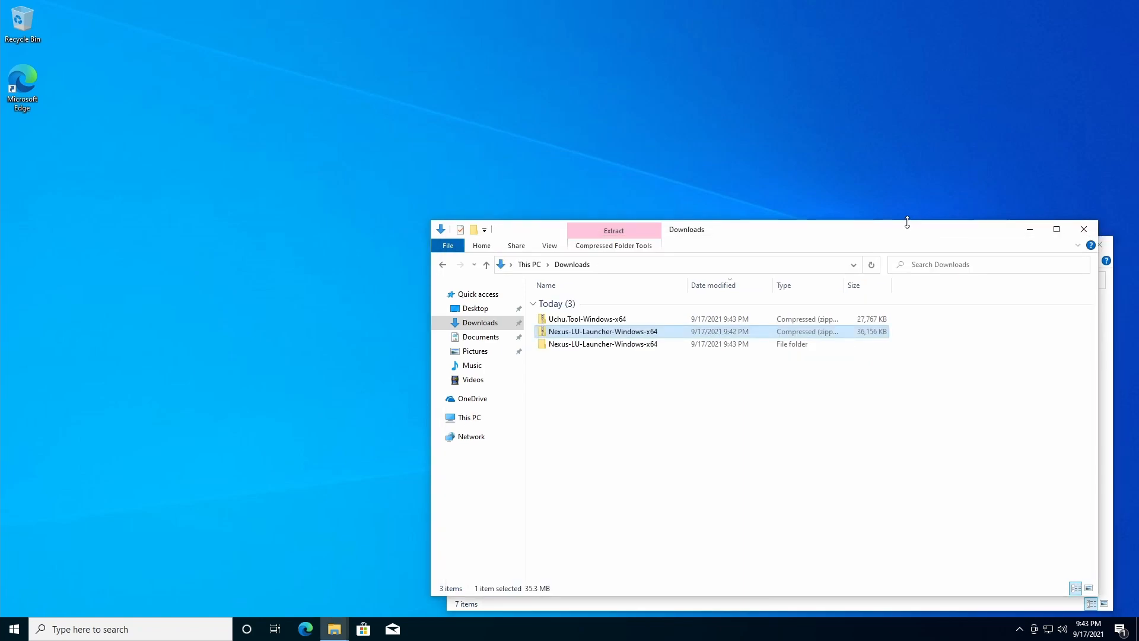
pyautogui.click(623, 319)
pyautogui.rightClick(623, 318)
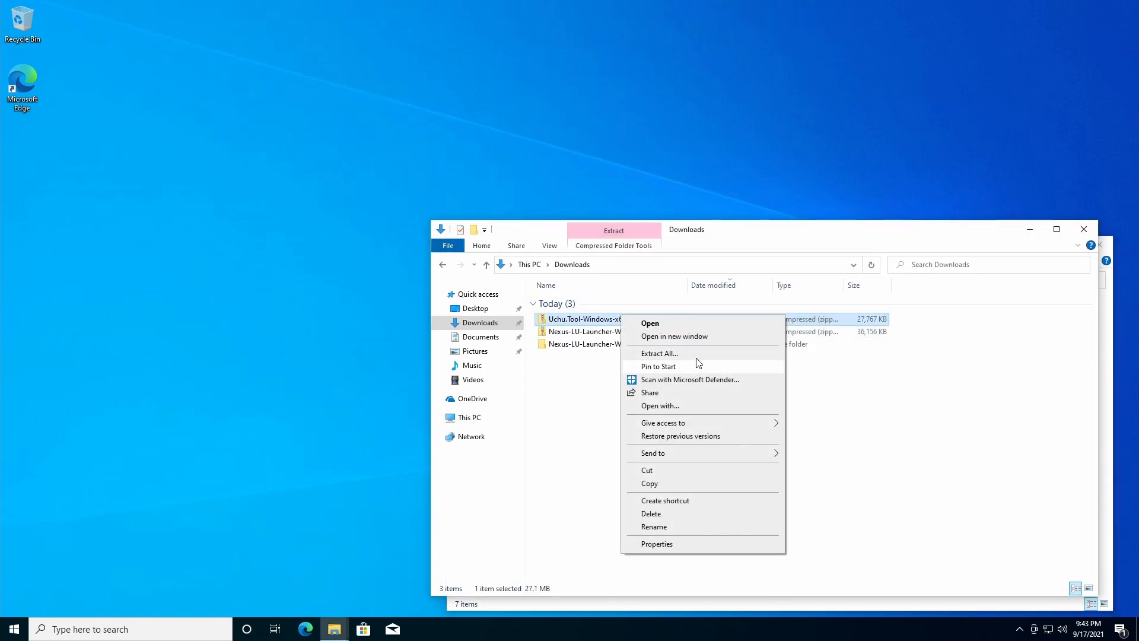
pyautogui.click(698, 356)
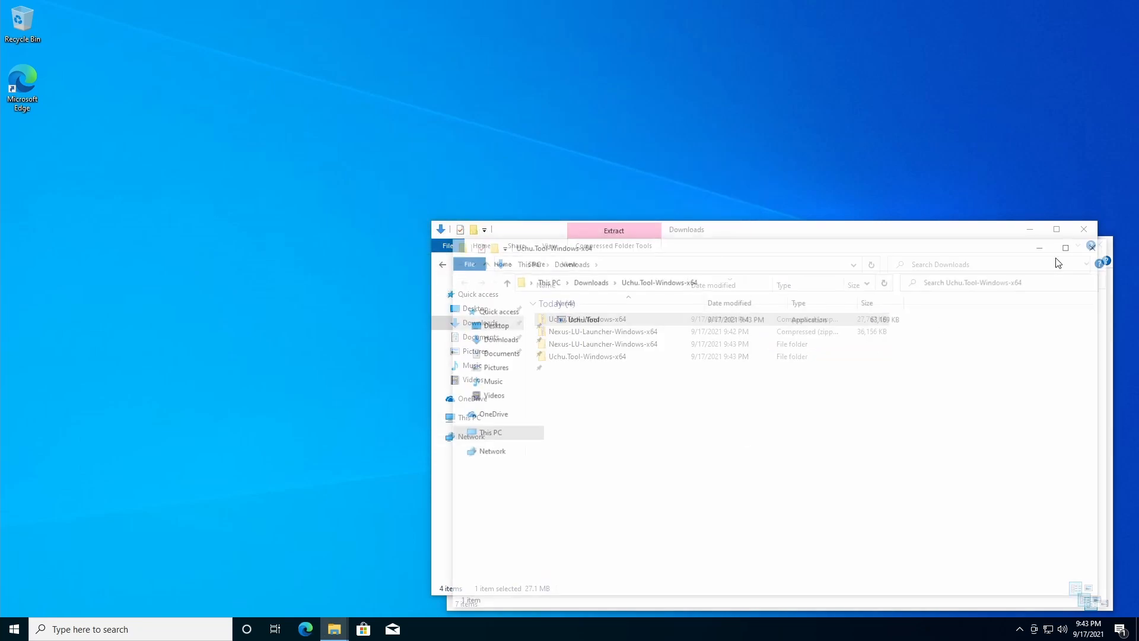
# Step: Spread the two extracted folder windows apart and minimize the Uchu.Tool-Windows-x64 window
pyautogui.moveTo(976, 247); pyautogui.dragTo(971, 137)
pyautogui.click(870, 527)
pyautogui.moveTo(898, 247); pyautogui.dragTo(479, 135)
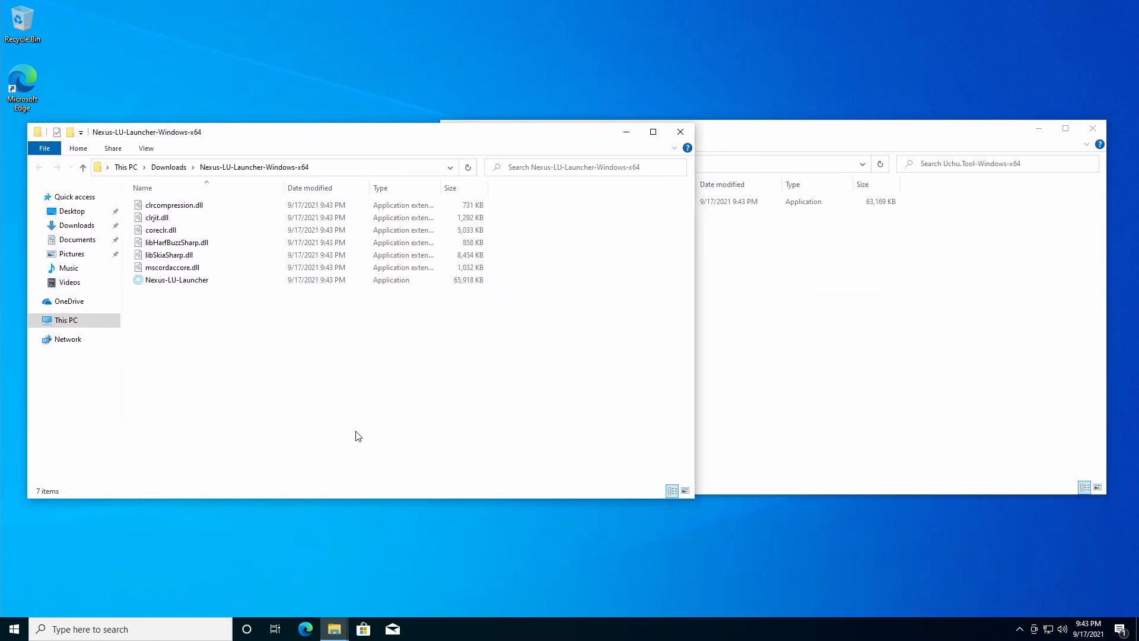
pyautogui.click(834, 371)
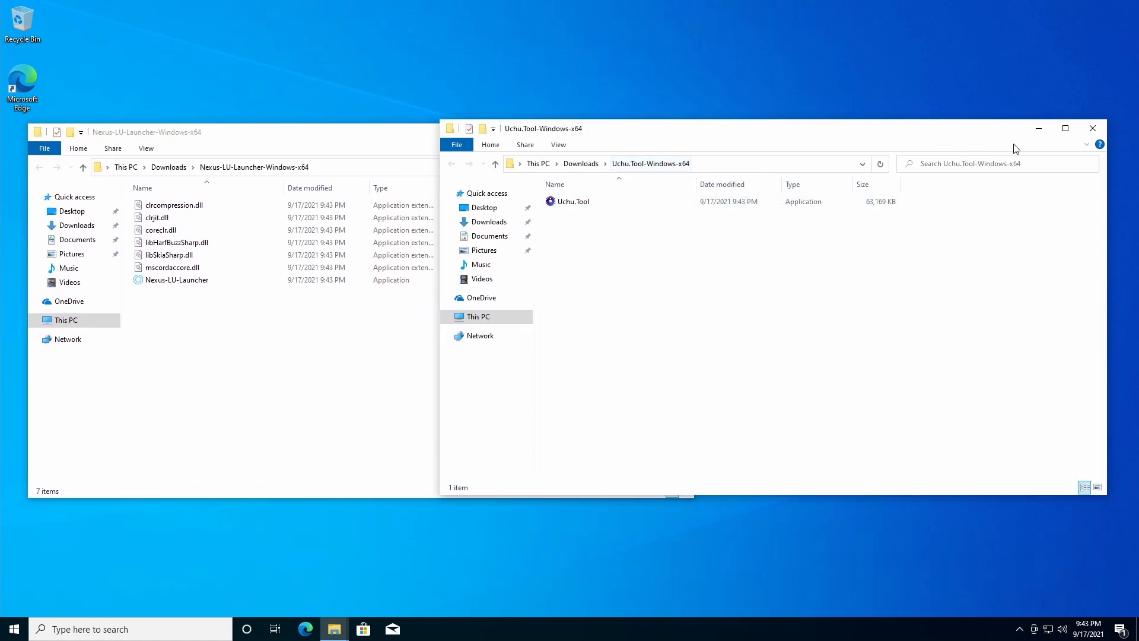
pyautogui.click(1038, 128)
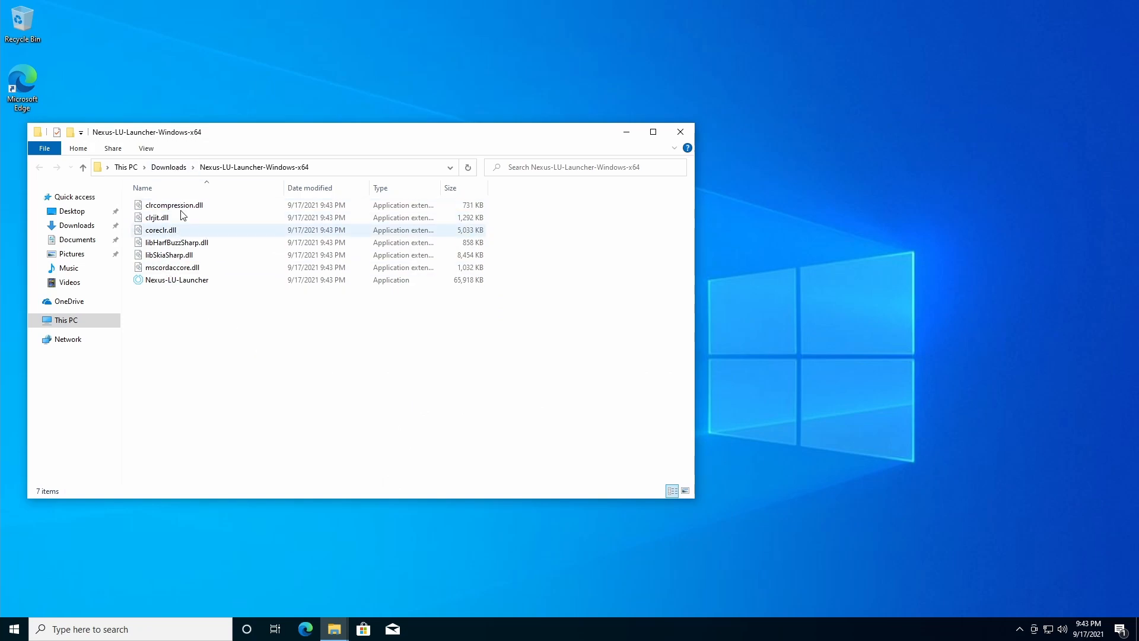
# Step: Launch the Nexus-LU-Launcher application from its extracted folder and allow it to run despite the SmartScreen block
pyautogui.moveTo(193, 259); pyautogui.dragTo(191, 188)
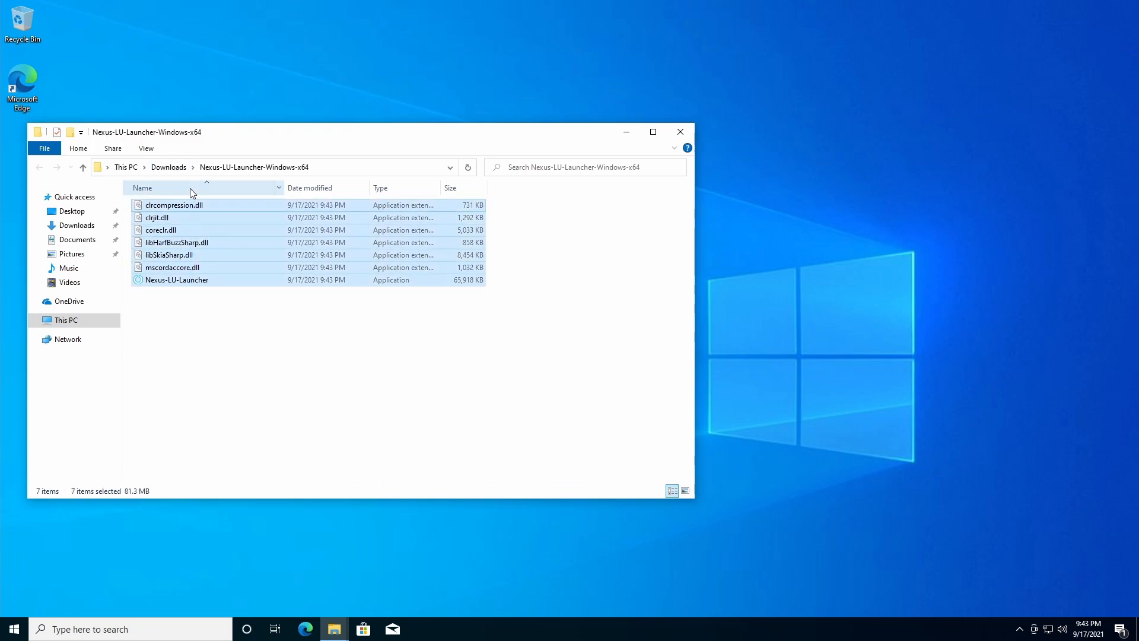
pyautogui.click(182, 337)
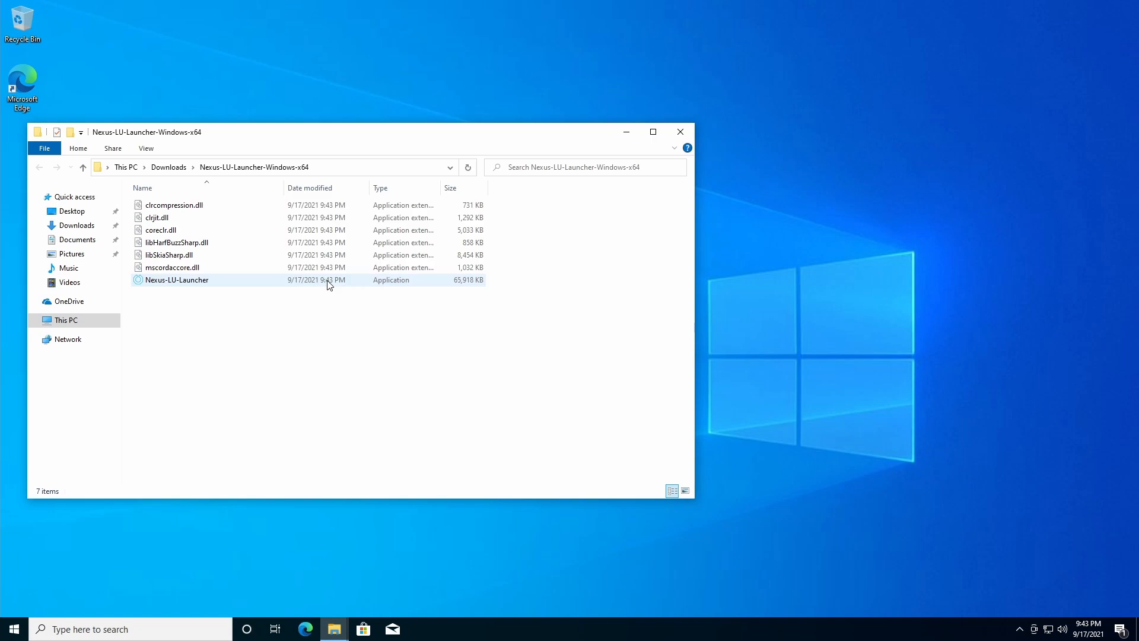
pyautogui.click(200, 282)
pyautogui.doubleClick(199, 282)
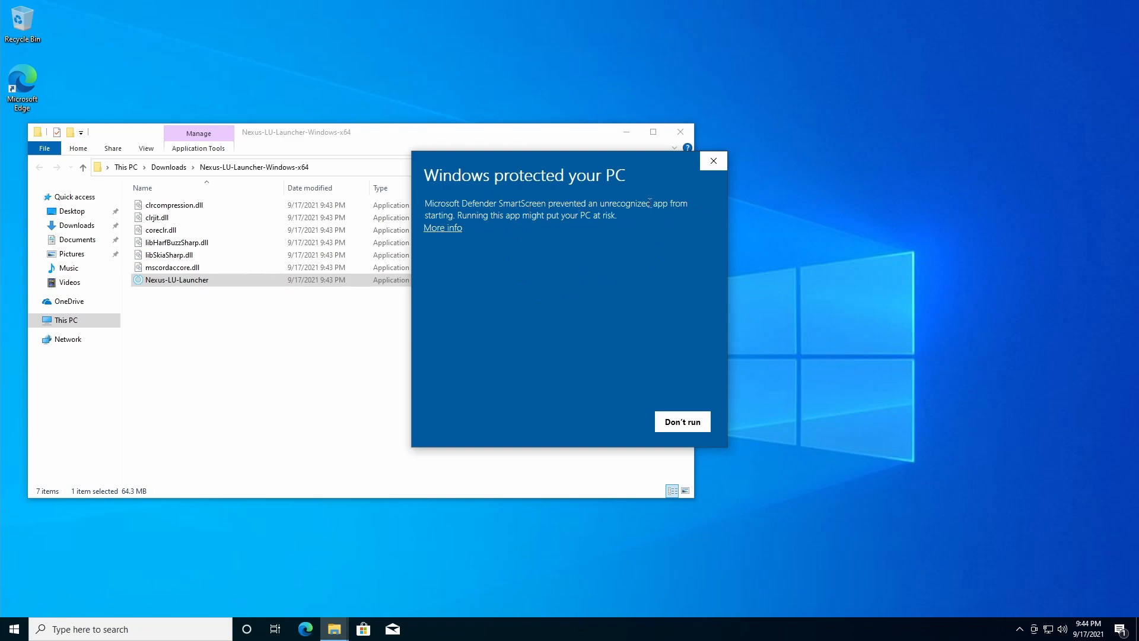
pyautogui.click(454, 229)
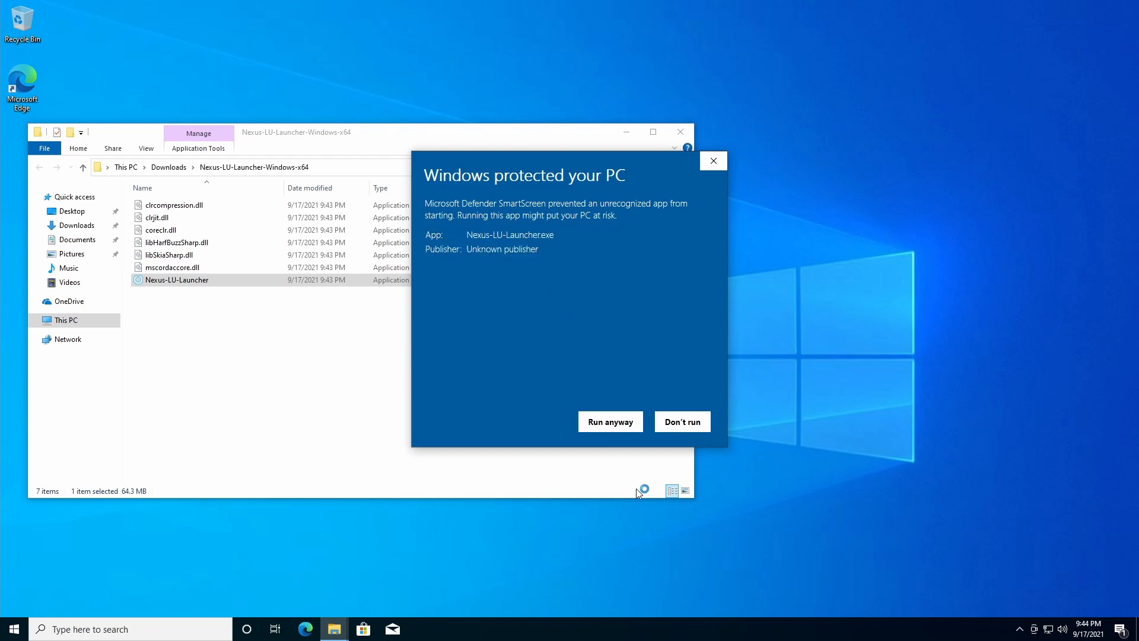
pyautogui.click(624, 435)
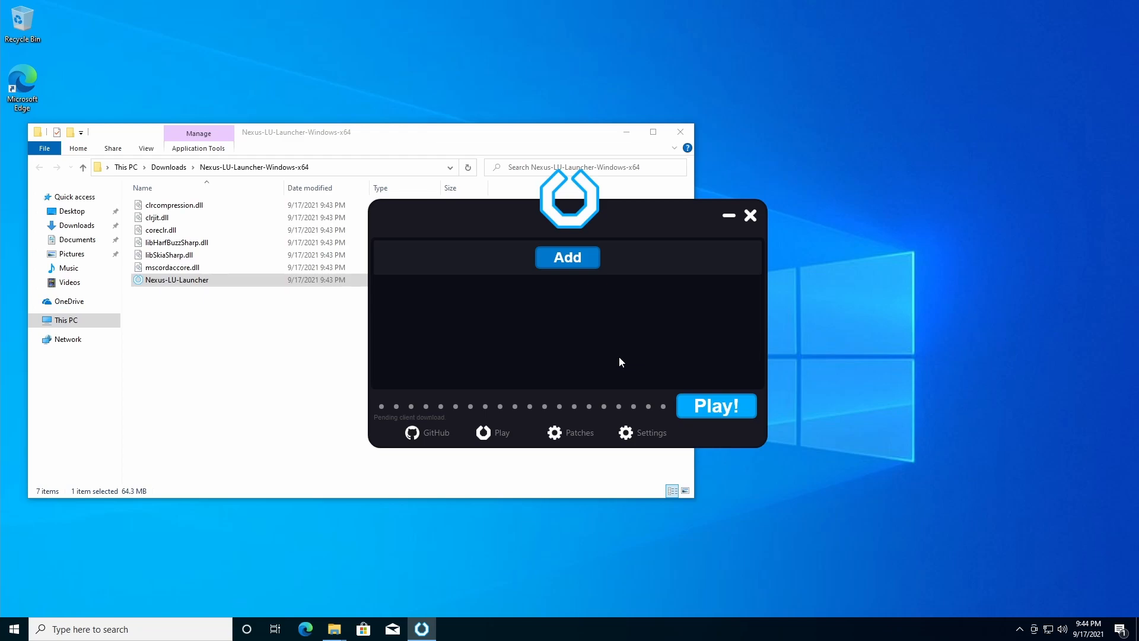
# Step: Download the game client through the launcher, declining to close it mid-download, and close the launcher once the download finishes
pyautogui.click(733, 406)
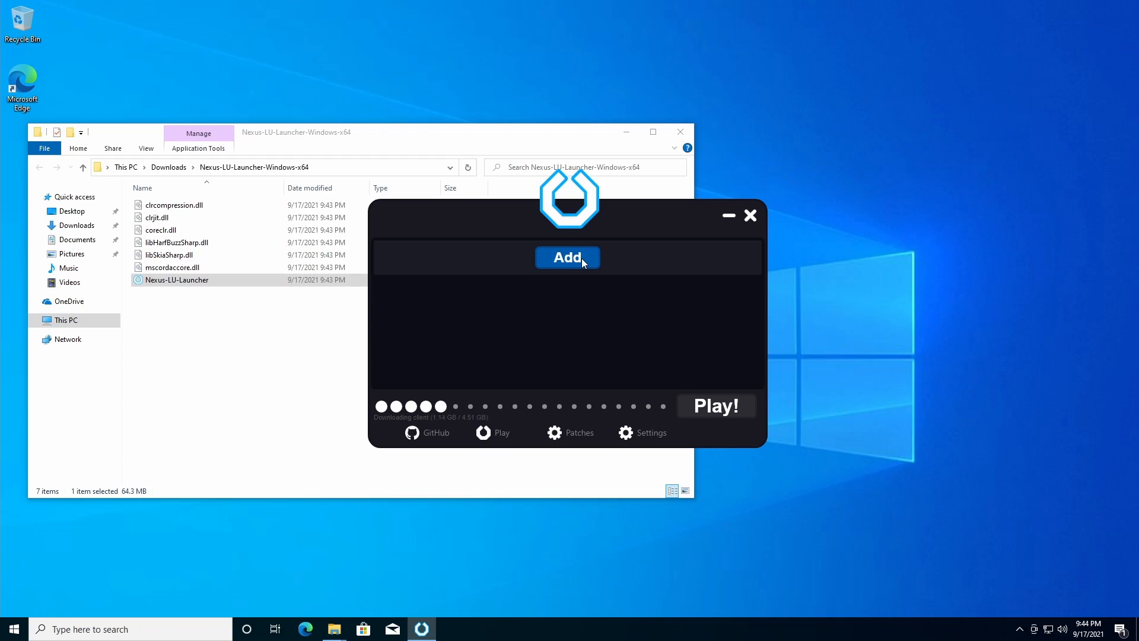
pyautogui.click(751, 215)
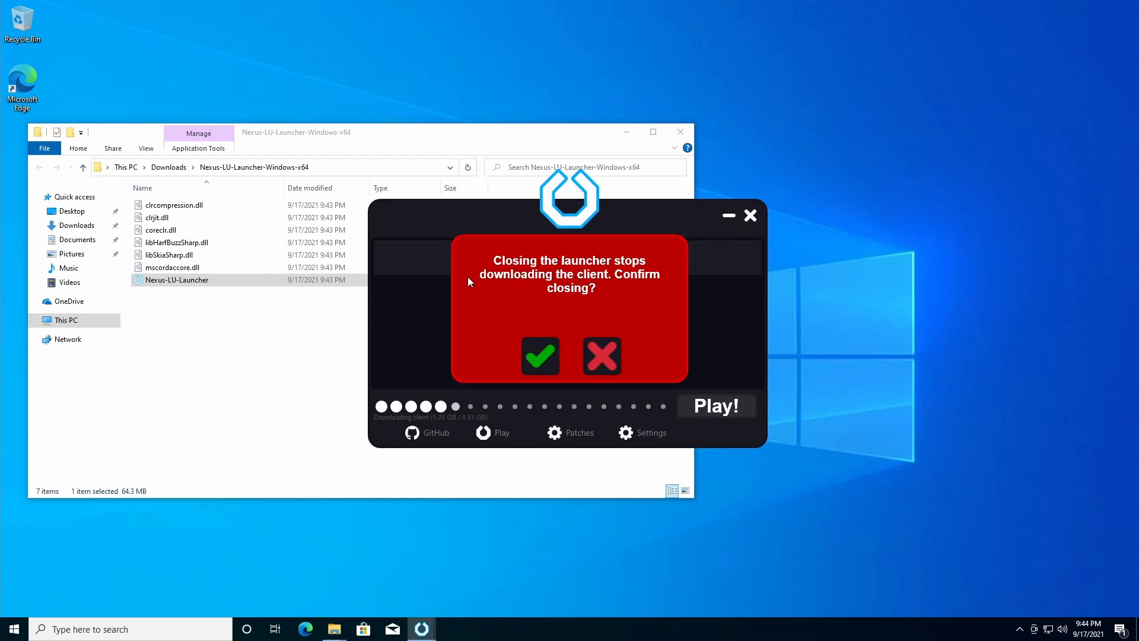
pyautogui.click(613, 357)
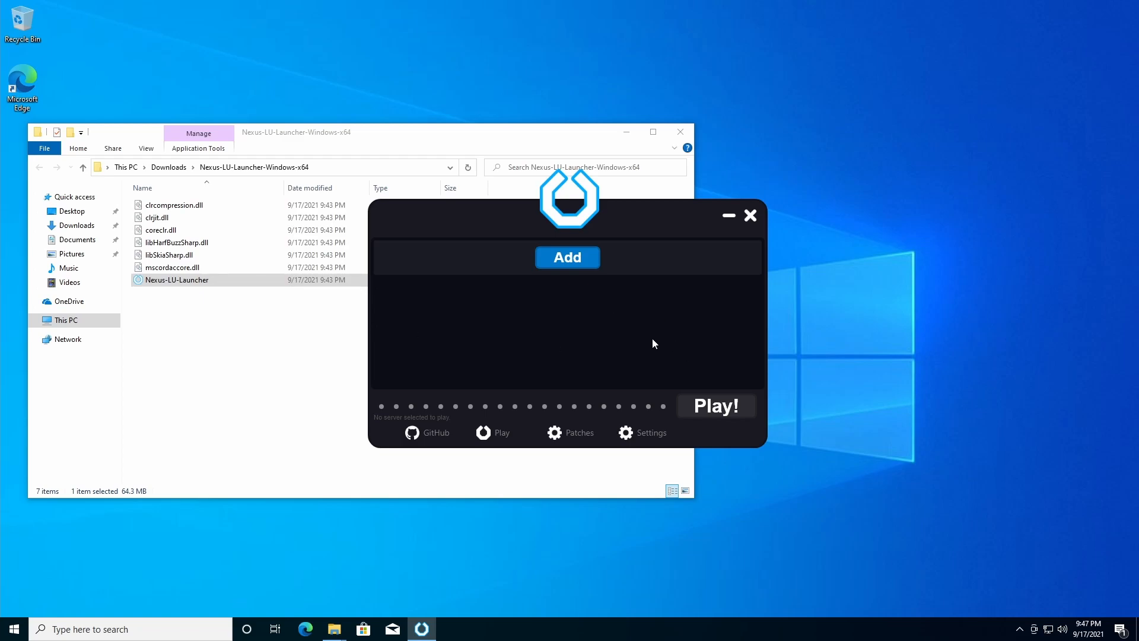
pyautogui.click(752, 217)
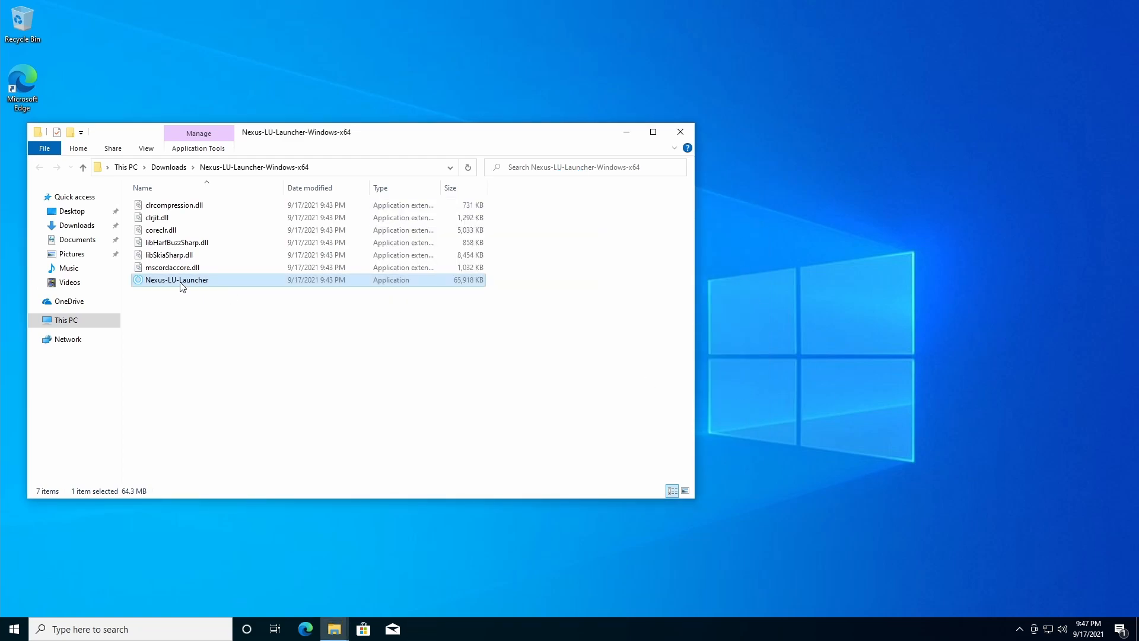
# Step: Run Uchu.Tool from the Uchu.Tool-Windows-x64 folder in Downloads and allow it past the SmartScreen block
pyautogui.click(168, 168)
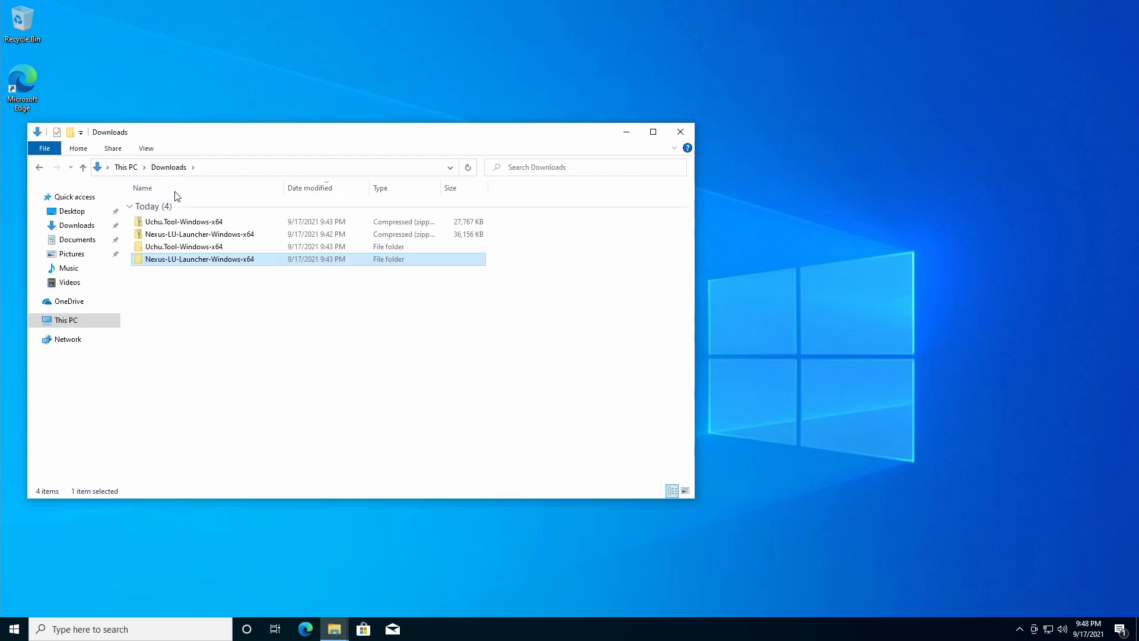
pyautogui.doubleClick(172, 247)
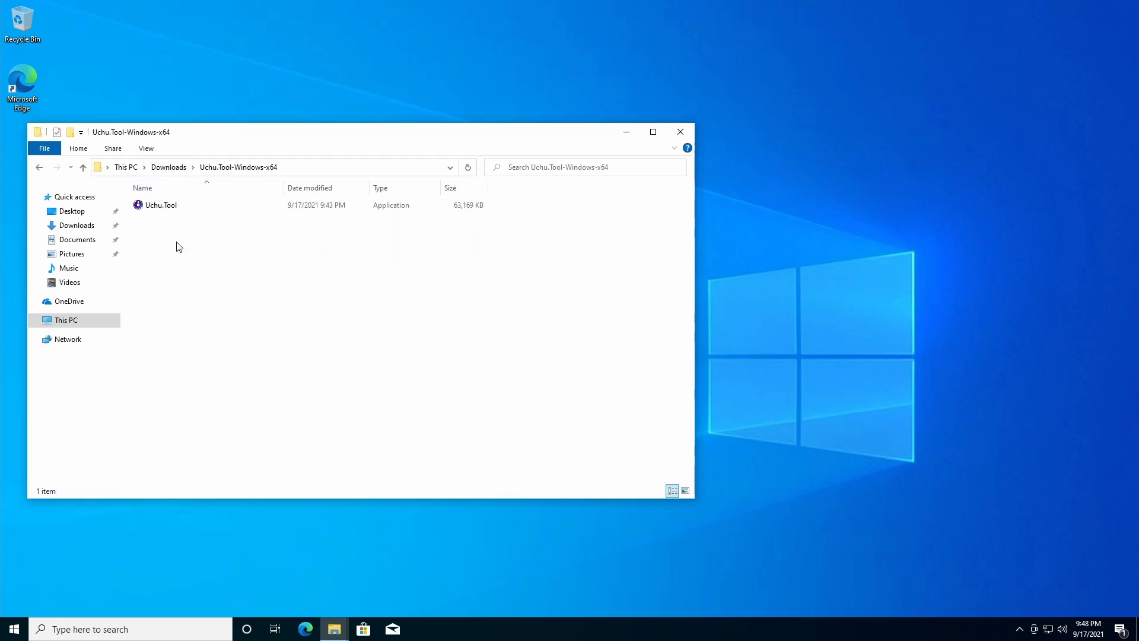
pyautogui.doubleClick(171, 209)
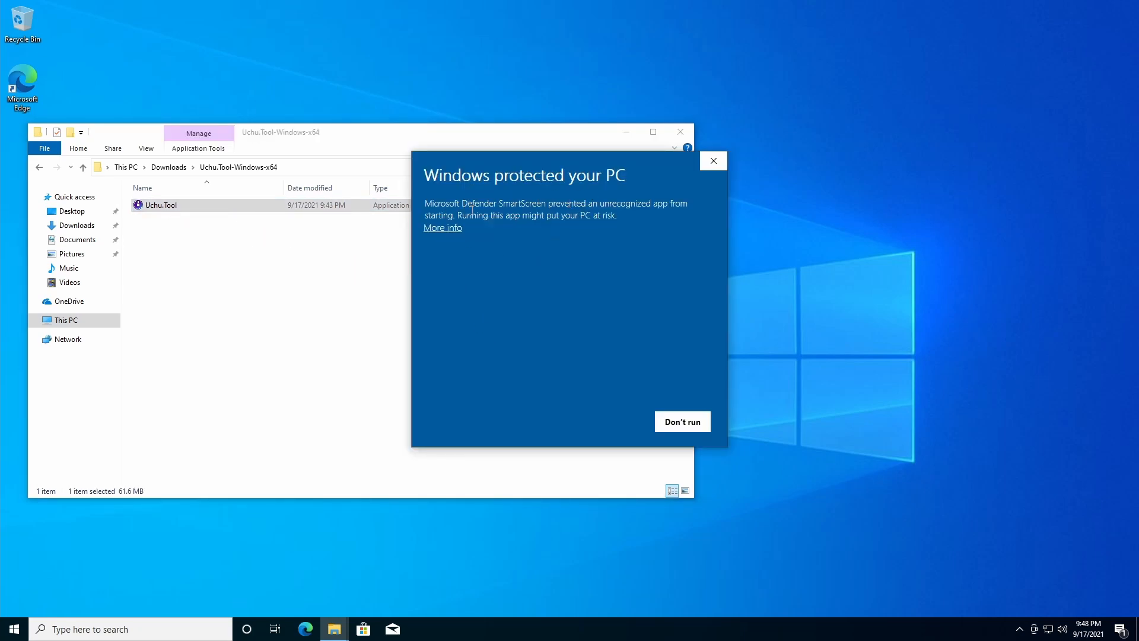
pyautogui.click(462, 227)
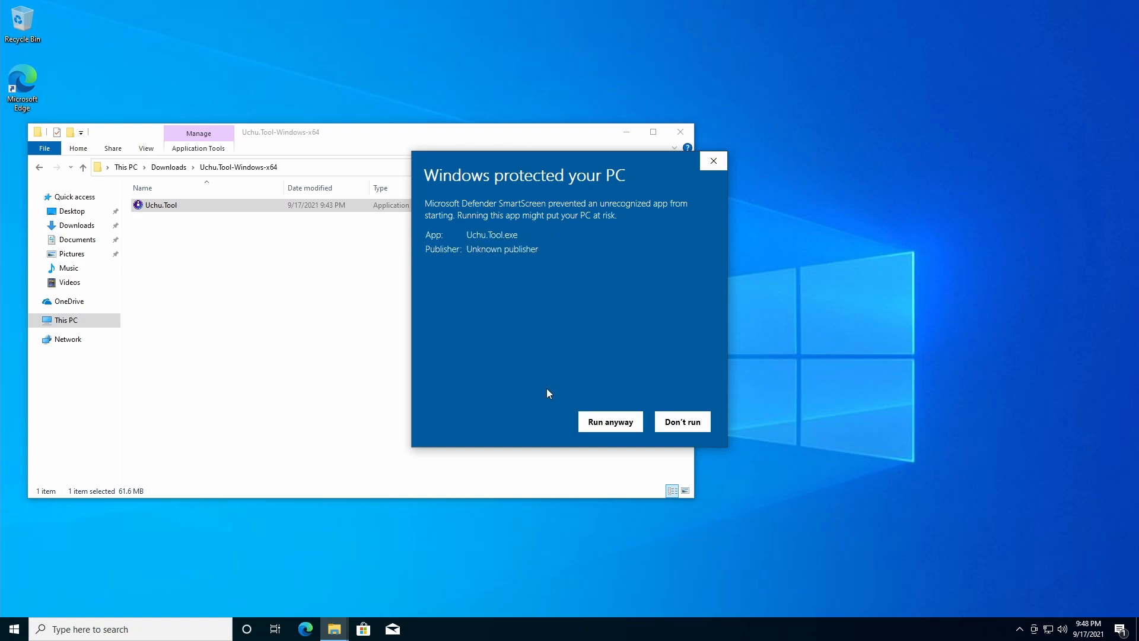
pyautogui.click(611, 423)
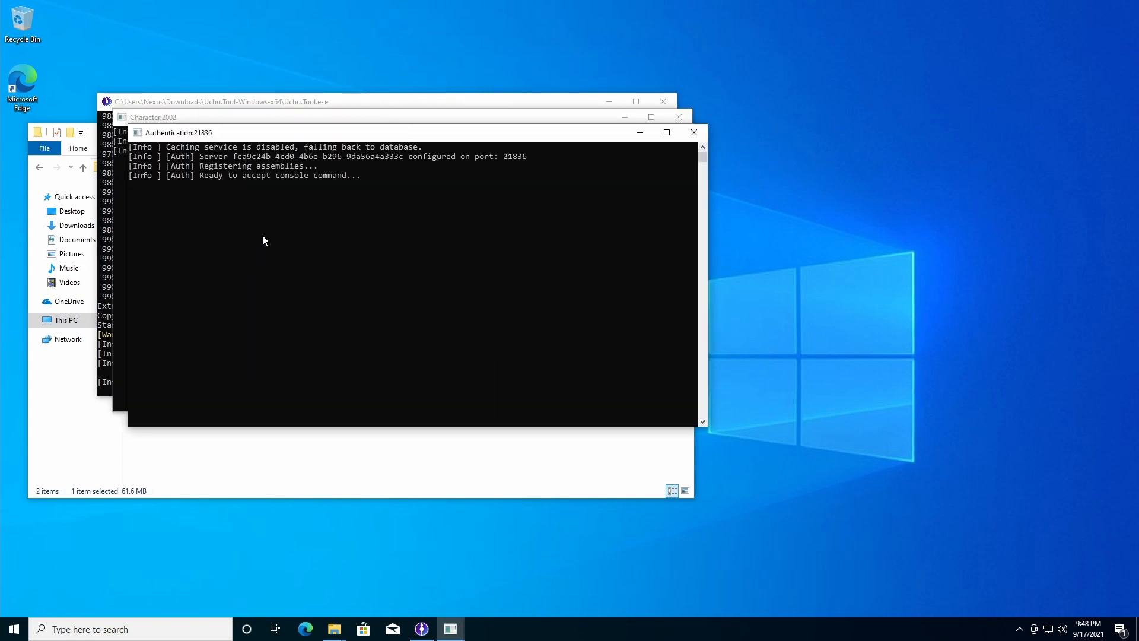
# Step: Spread out the Uchu.Tool and Authentication console windows and bring the Character console to the front
pyautogui.moveTo(296, 132); pyautogui.dragTo(235, 56)
pyautogui.click(313, 96)
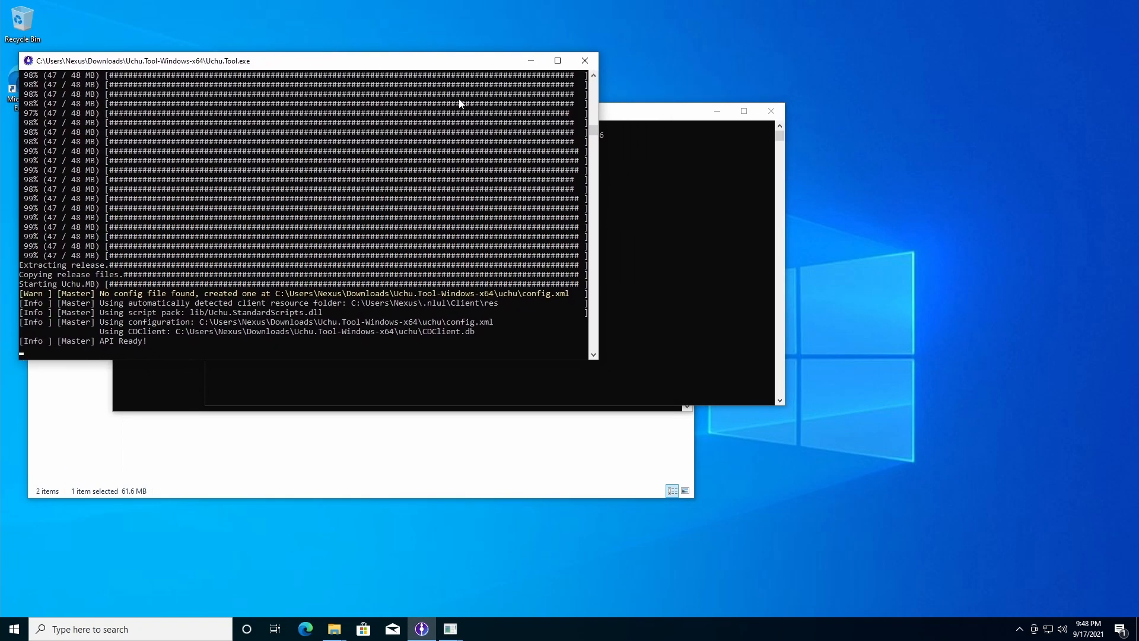
pyautogui.moveTo(619, 115); pyautogui.dragTo(935, 101)
pyautogui.click(624, 404)
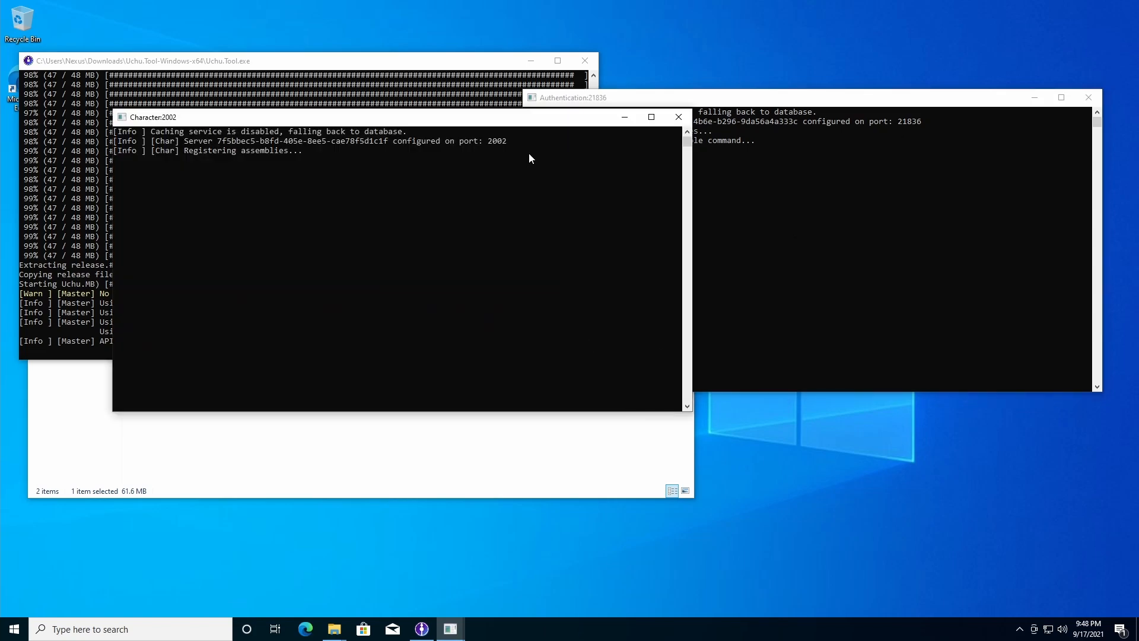
# Step: Minimize the Character console and create a user account in the Authentication console with /adduser, entering the username and account password
pyautogui.moveTo(516, 131); pyautogui.dragTo(457, 166)
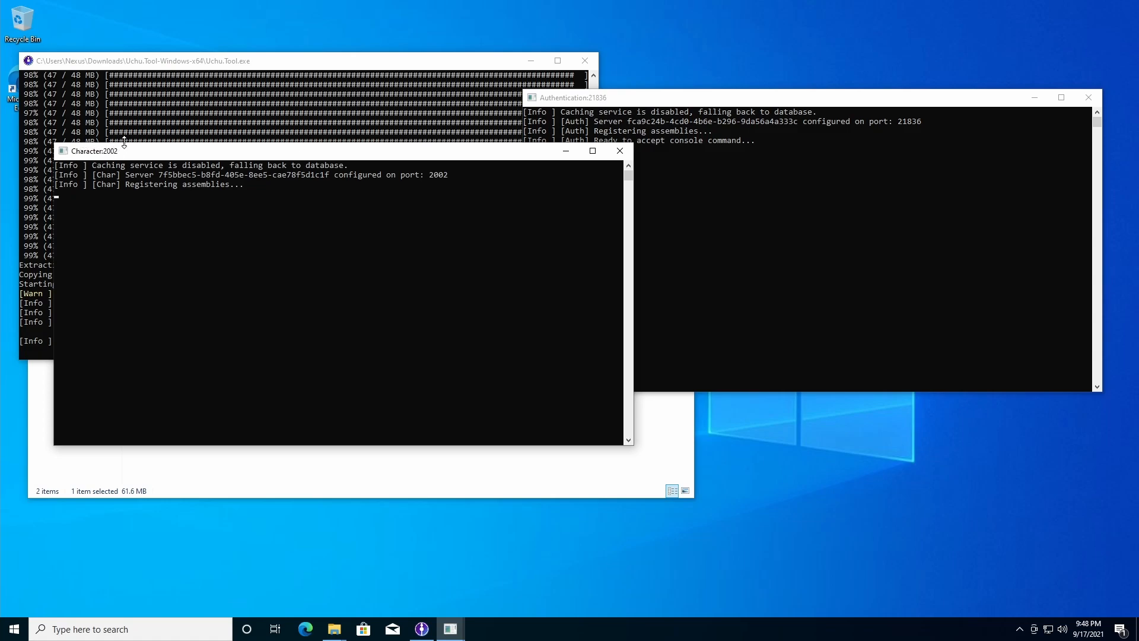
pyautogui.click(565, 151)
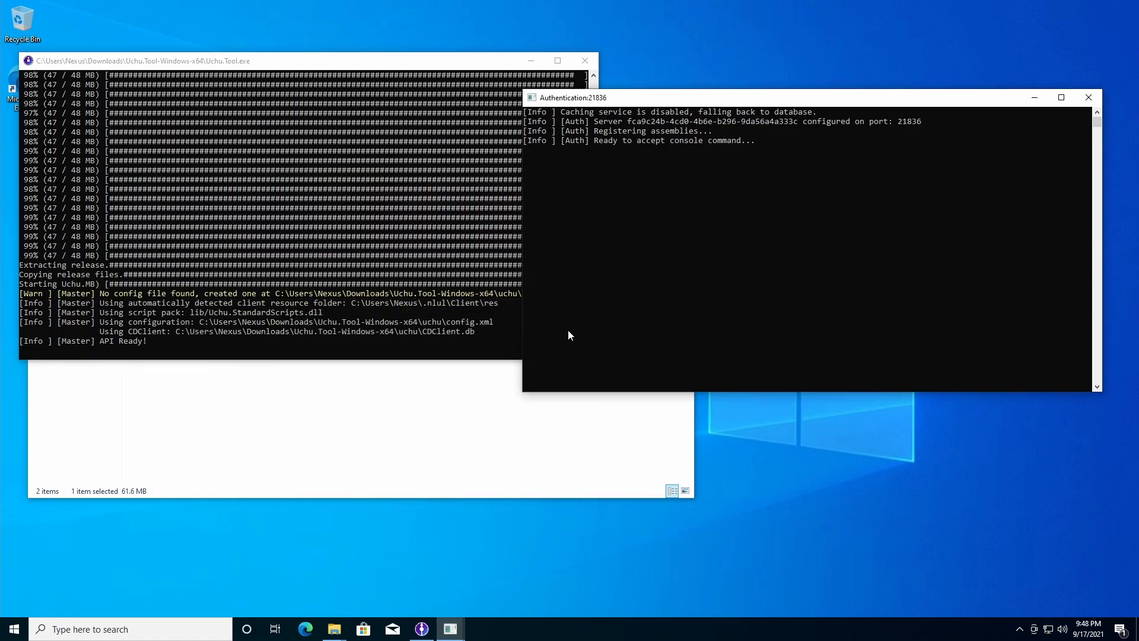
pyautogui.click(629, 292)
pyautogui.click(596, 149)
pyautogui.write('/adduser TheNexusAvenger')
pyautogui.press('Return')
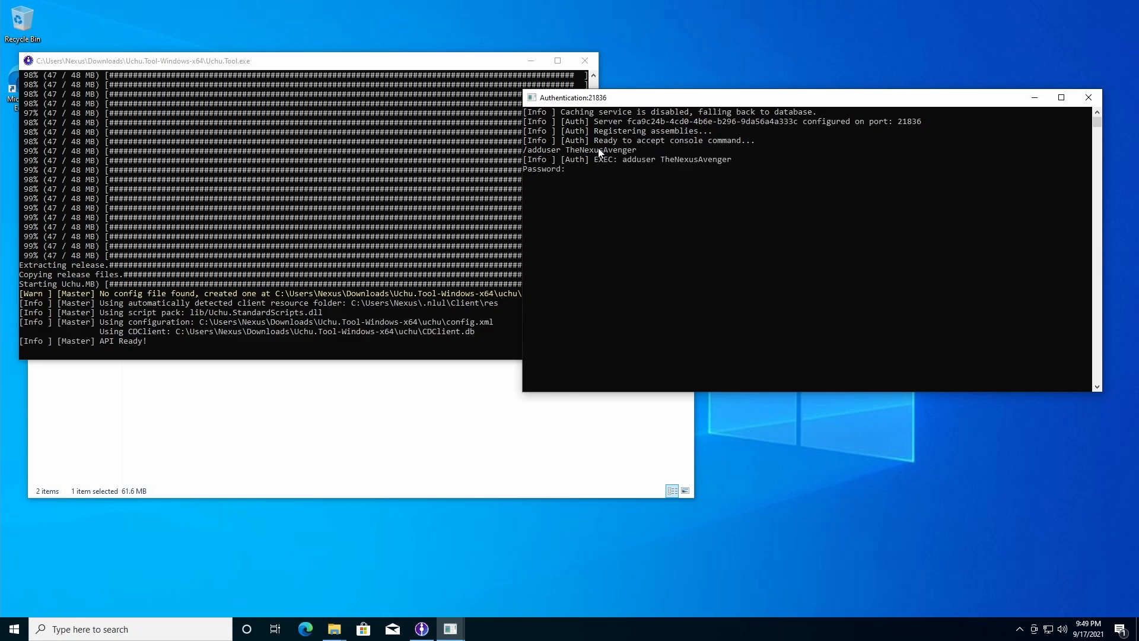
pyautogui.press('Return')
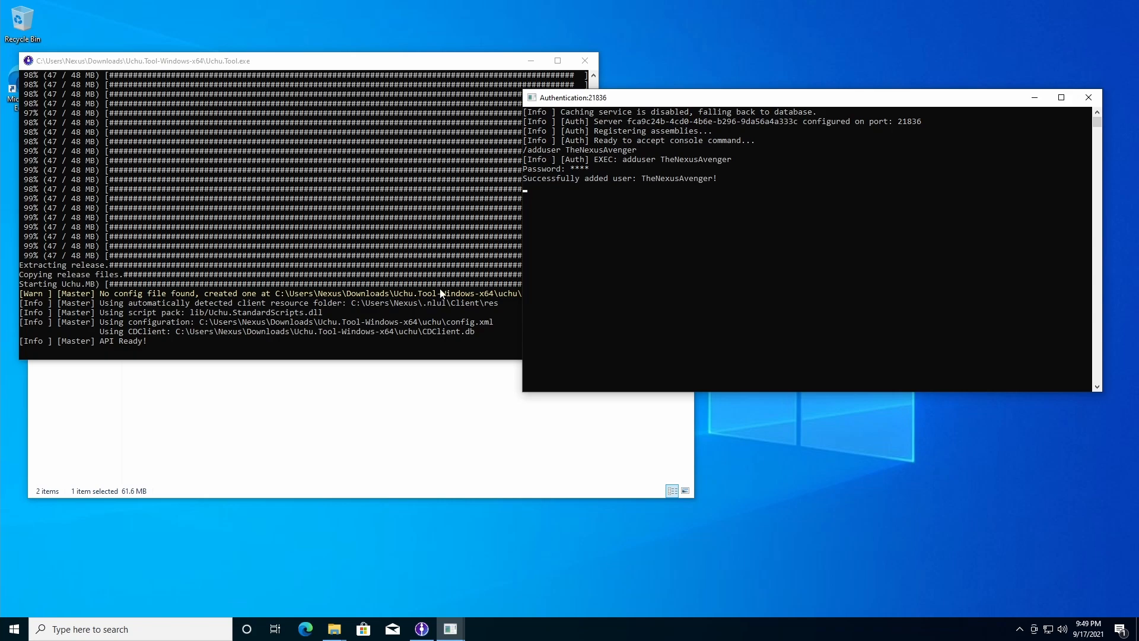
# Step: Run Nexus-LU-Launcher from the Nexus-LU-Launcher-Windows-x64 folder in Downloads and keep its window in front of the Uchu.Tool console
pyautogui.click(366, 450)
pyautogui.click(169, 167)
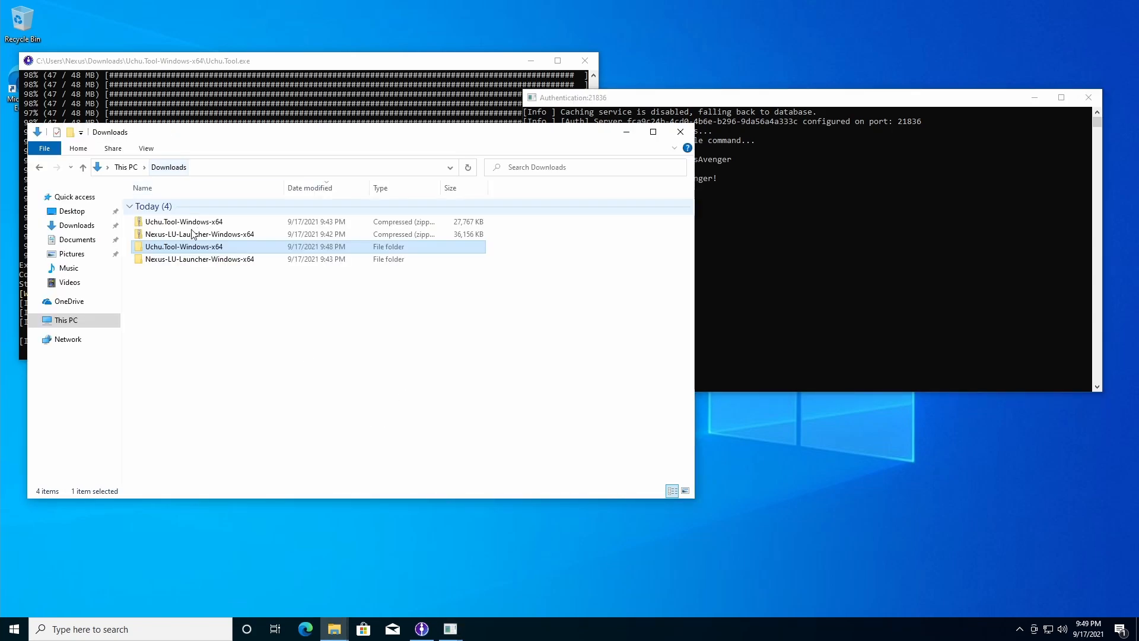
pyautogui.doubleClick(190, 262)
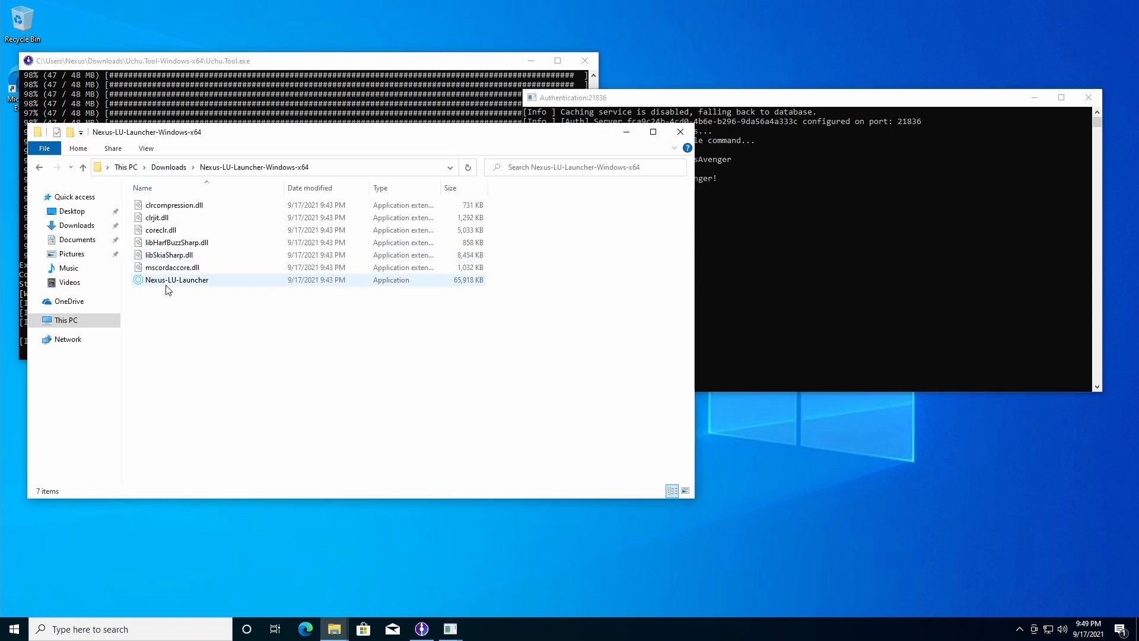
pyautogui.doubleClick(172, 281)
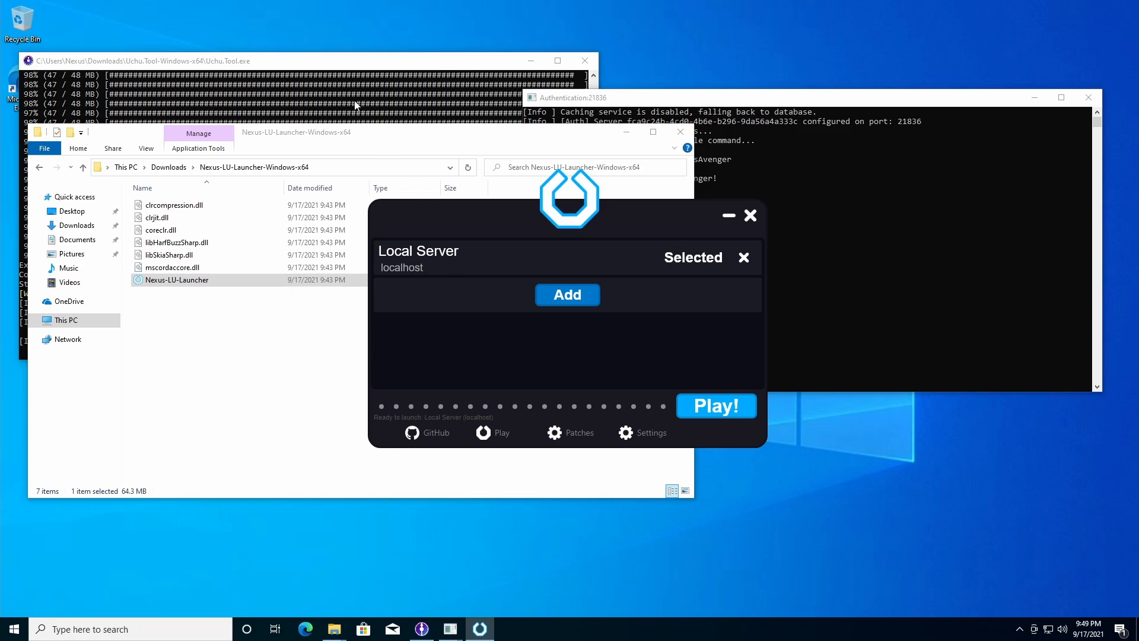
pyautogui.click(317, 65)
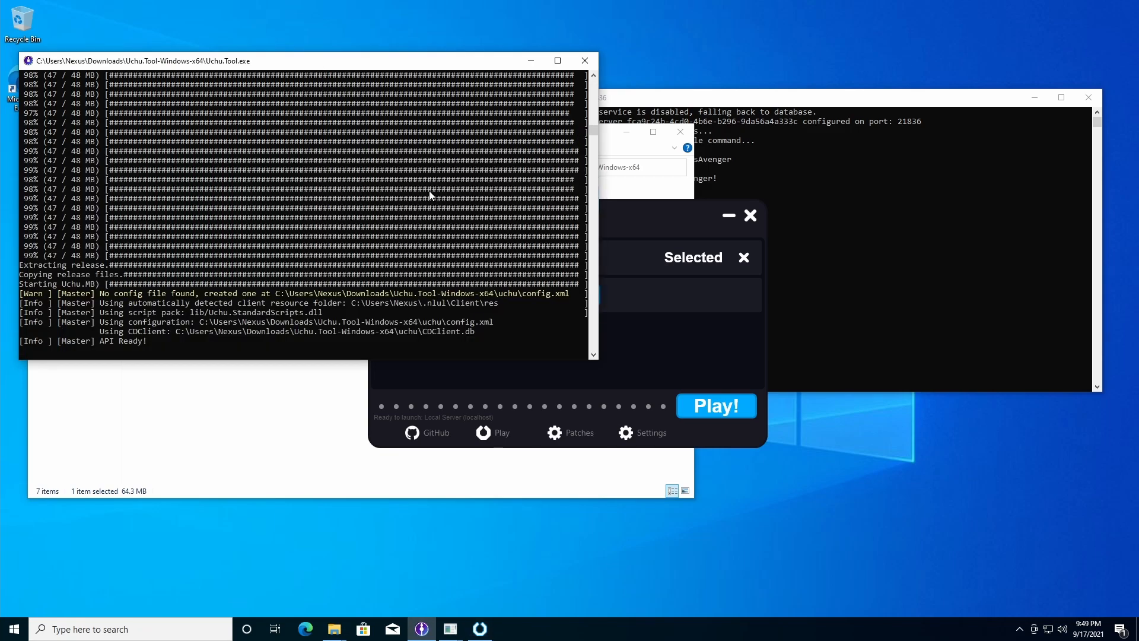
pyautogui.click(639, 212)
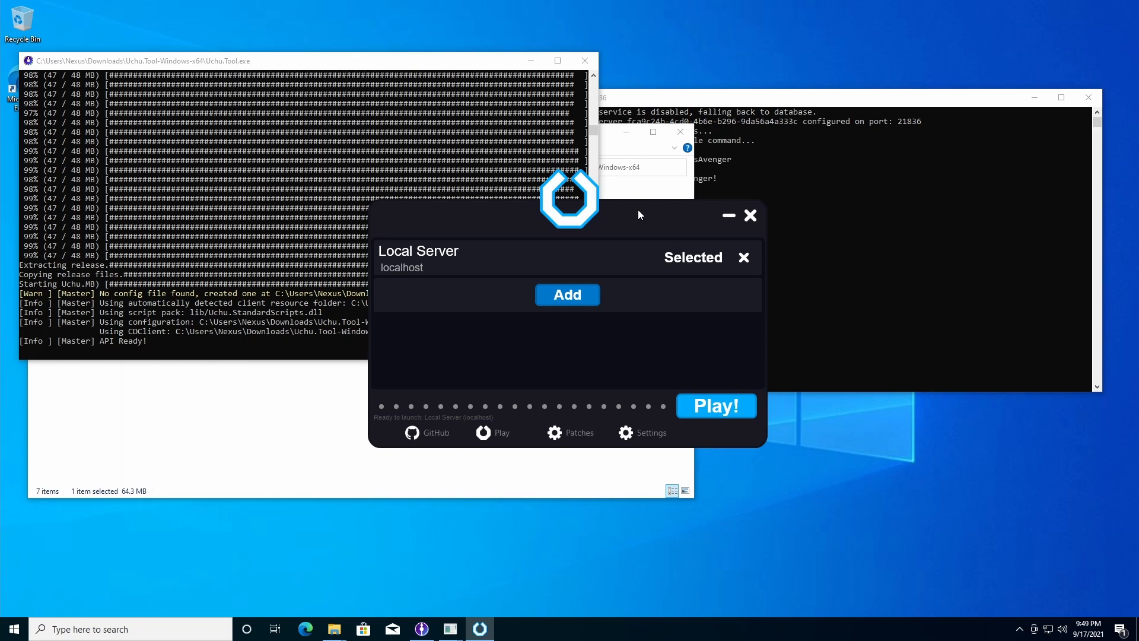
pyautogui.click(743, 257)
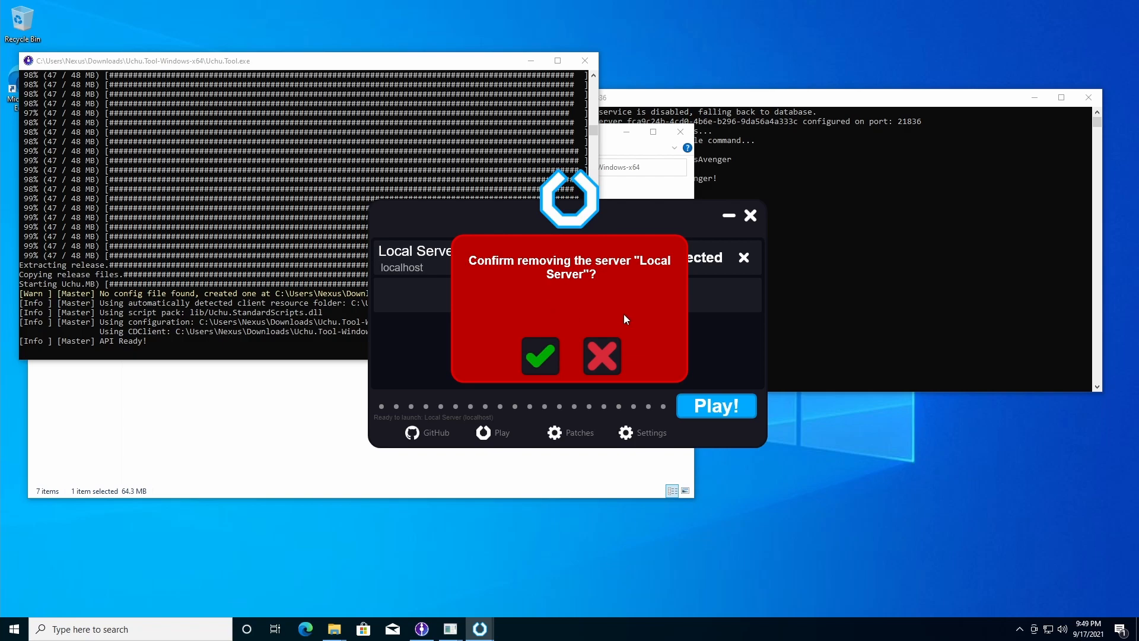
pyautogui.click(616, 347)
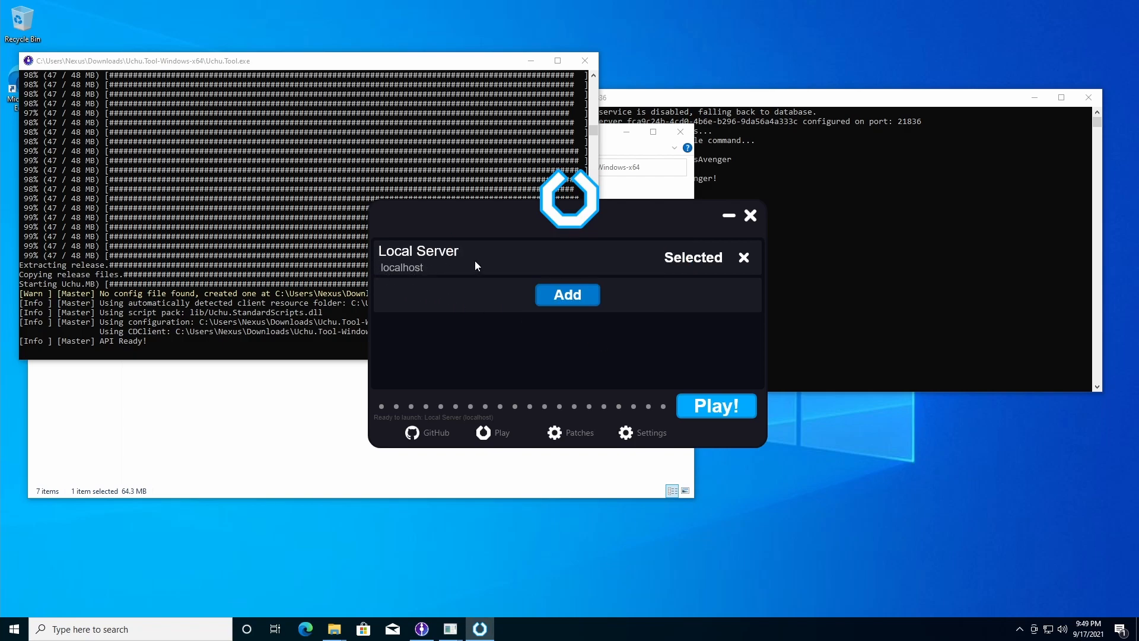
pyautogui.click(560, 297)
pyautogui.click(441, 290)
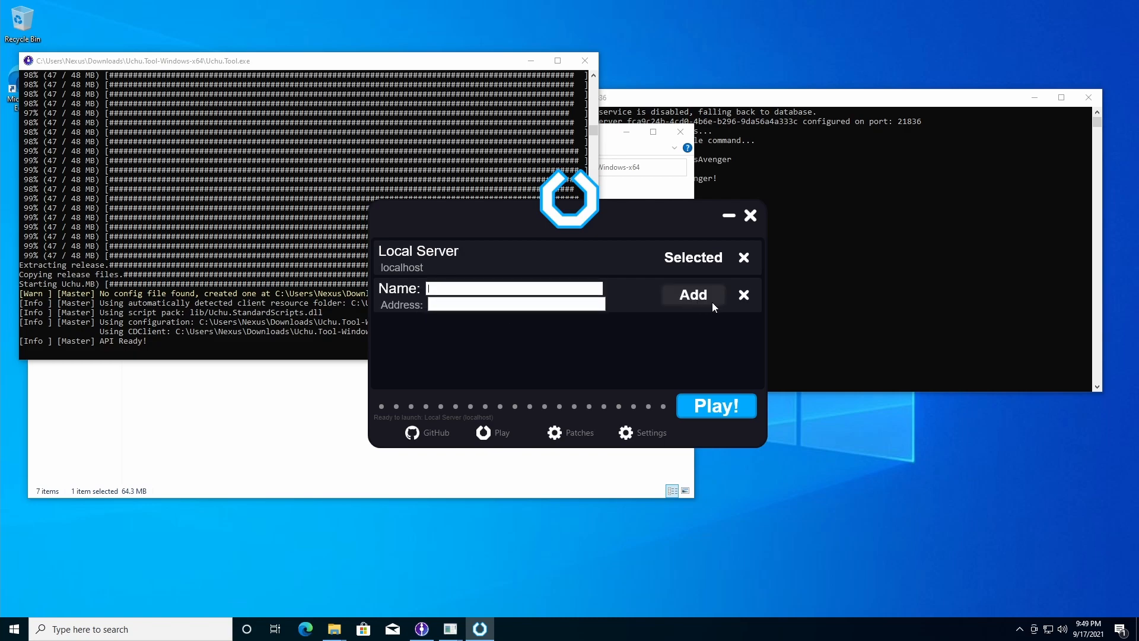
pyautogui.click(744, 295)
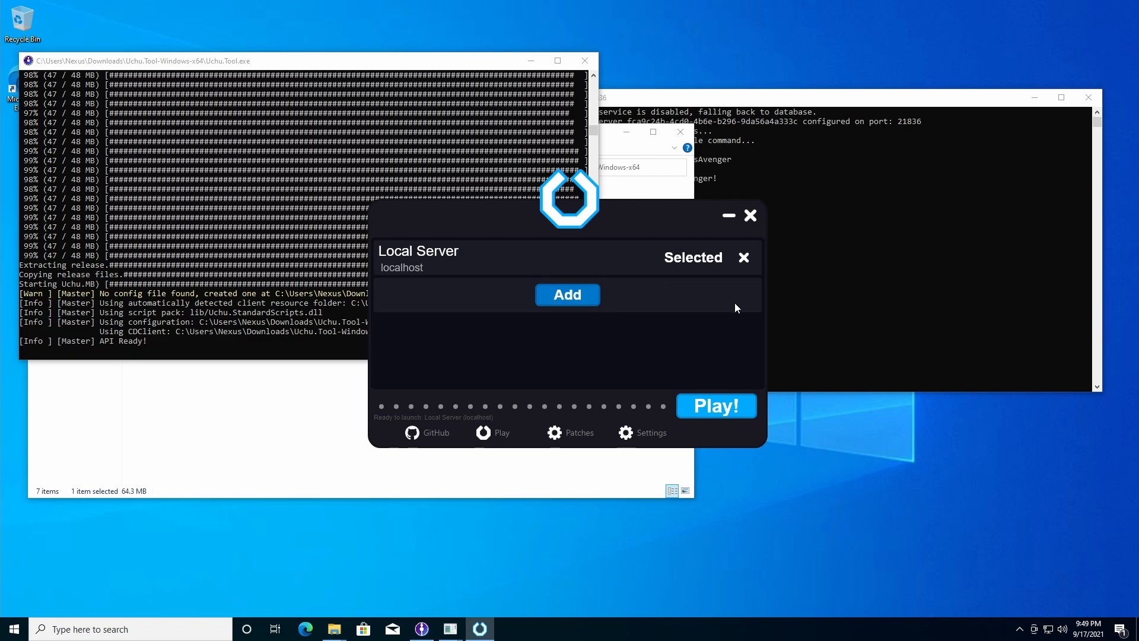
# Step: Try to launch the game on Local Server, shutting down Uchu.Tool and dismissing the legouniverse.exe error dialog
pyautogui.click(715, 407)
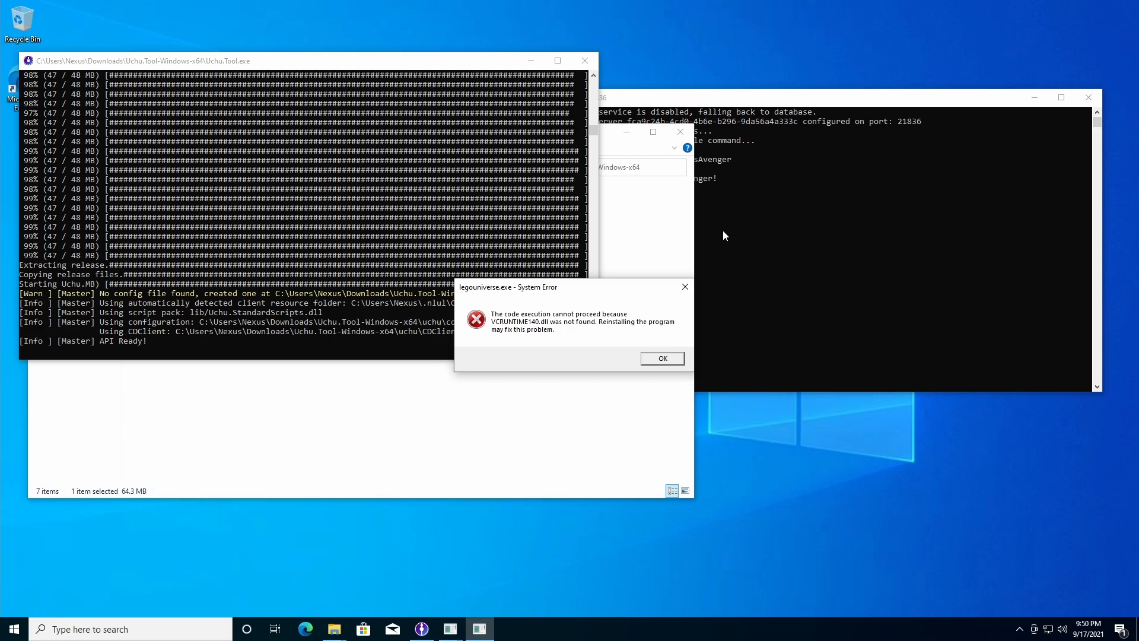
pyautogui.click(585, 57)
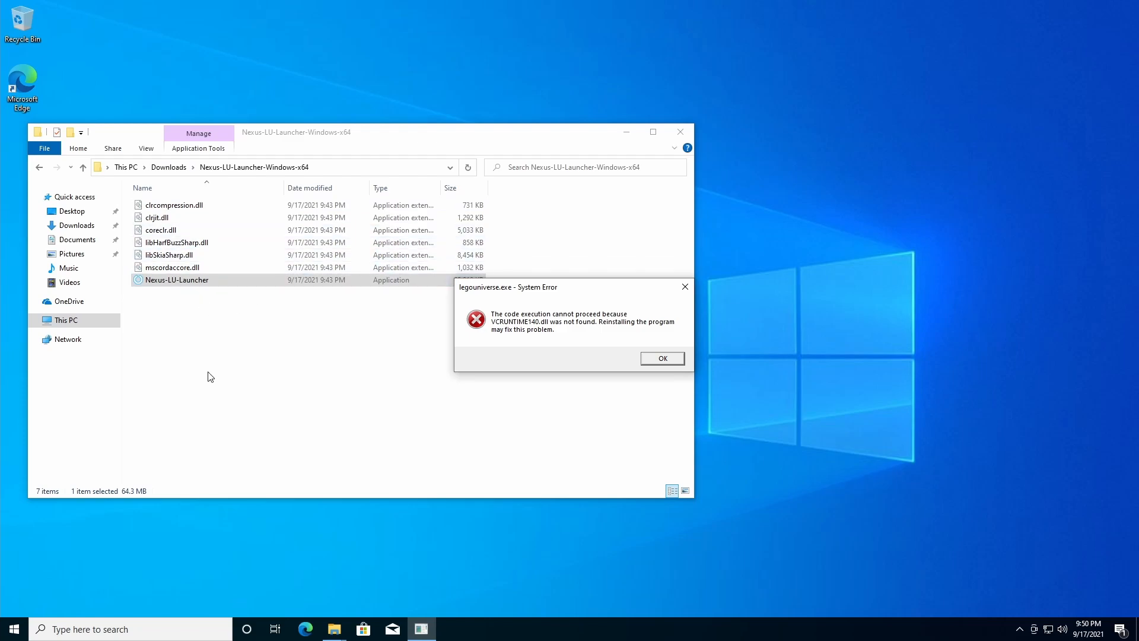
pyautogui.click(656, 359)
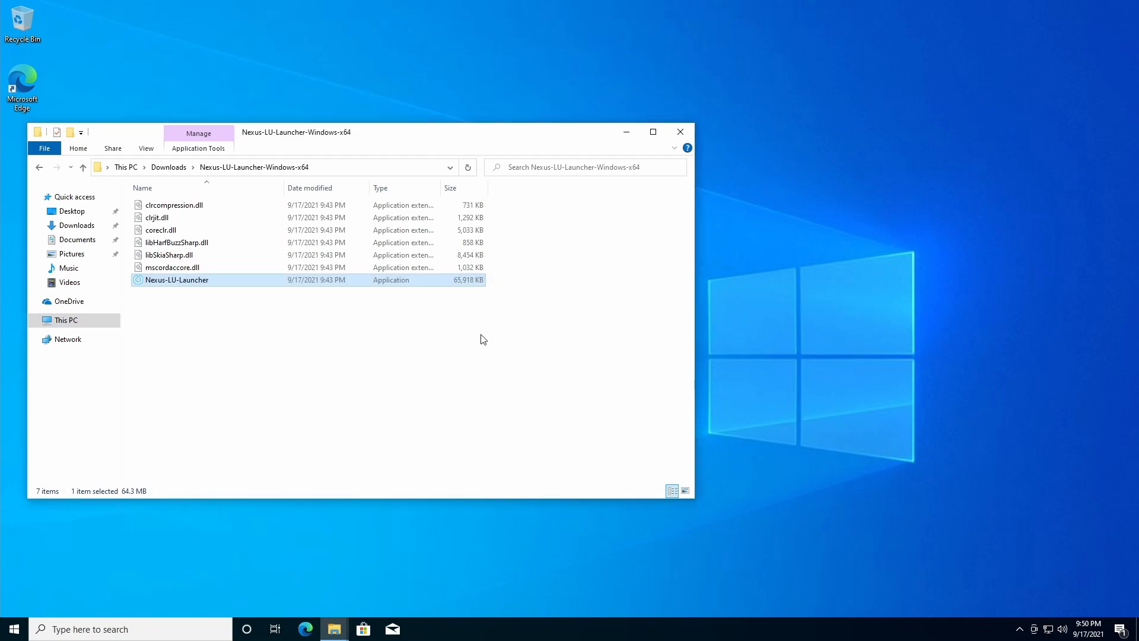